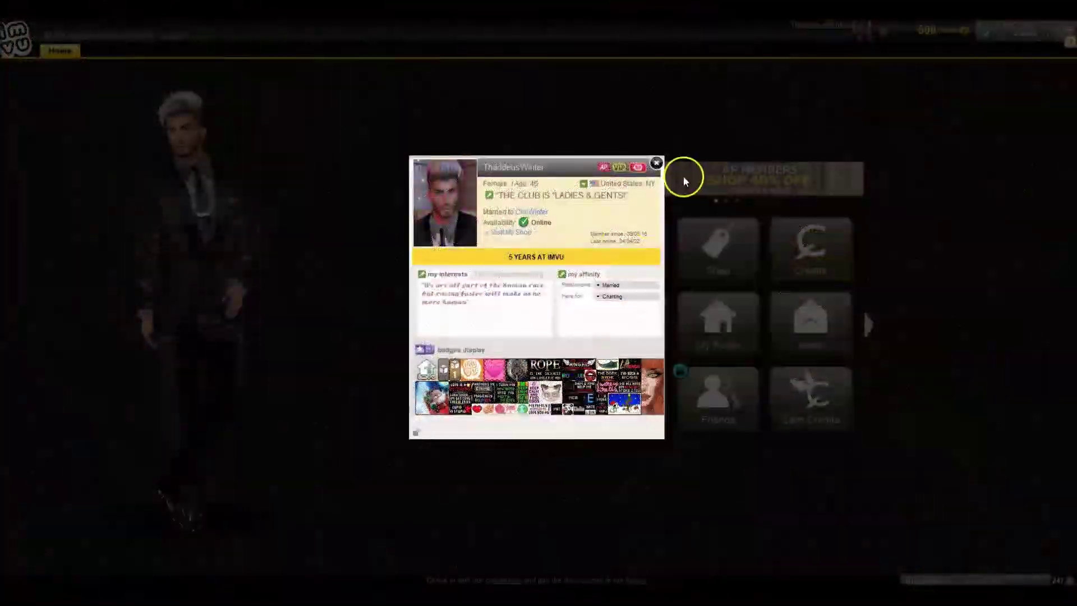
Close the avatar's five-years-at-IMVU profile card.
{"action": "left_click", "coordinate": [656, 164]}
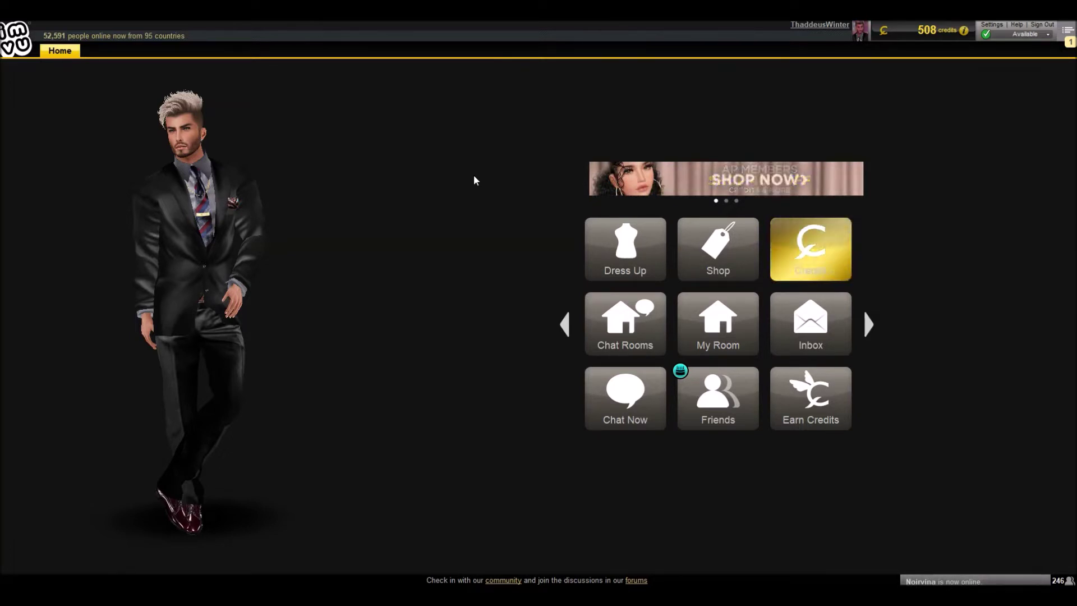
Dismiss the profile popup and head to Chat Rooms from the IMVU home screen.
{"action": "left_click", "coordinate": [459, 191]}
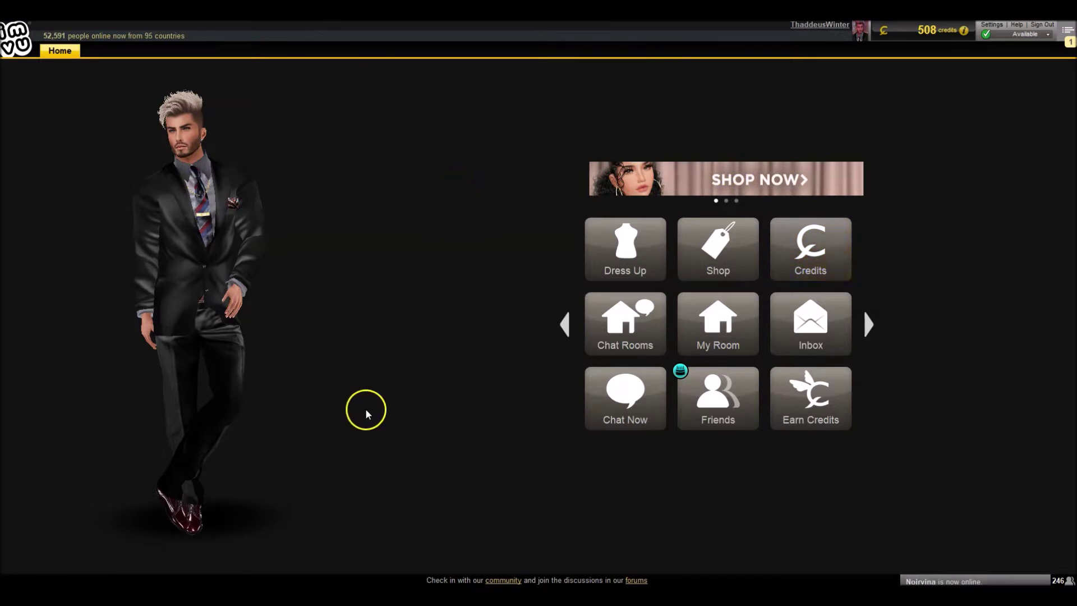
{"action": "left_click", "coordinate": [113, 507]}
Enter the owned 'Good Morning IMVU' room from the Chat Rooms Manage tab.
{"action": "left_click", "coordinate": [617, 314]}
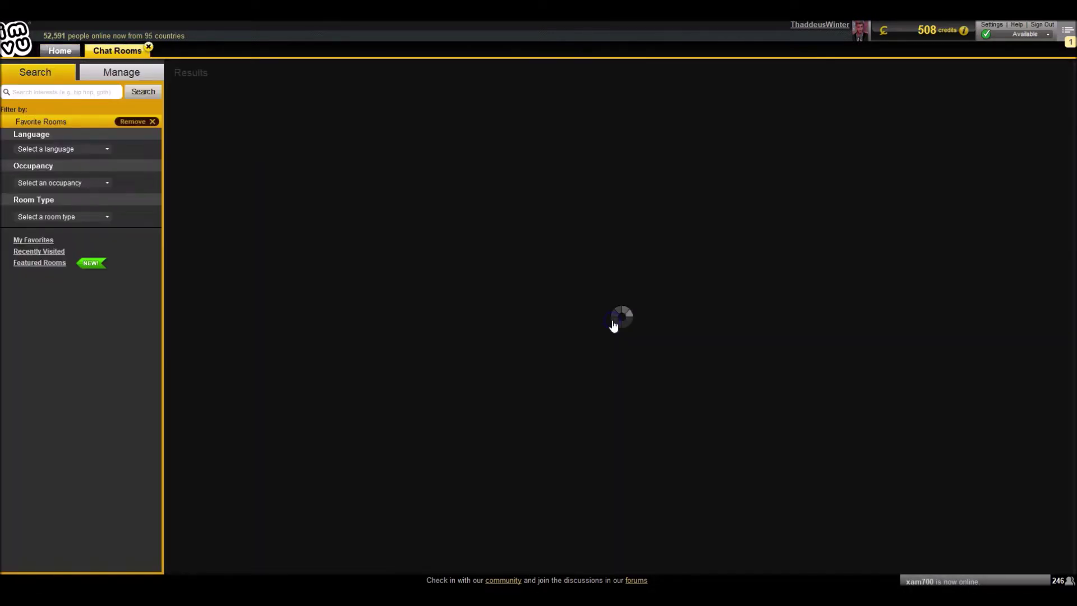
{"action": "left_click", "coordinate": [81, 77]}
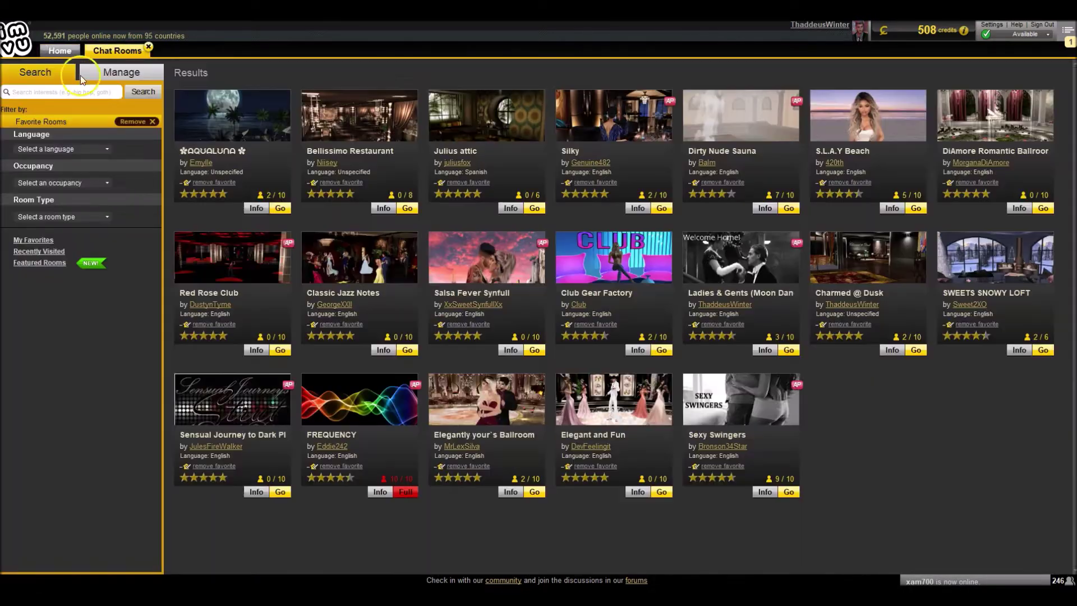
{"action": "left_click", "coordinate": [122, 72]}
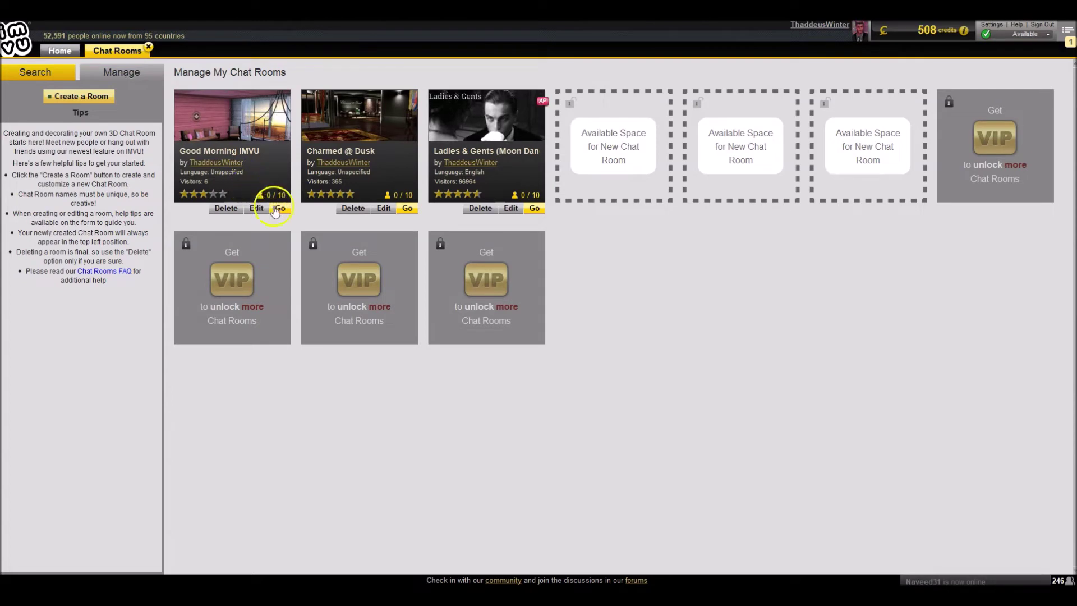
{"action": "left_click", "coordinate": [278, 209]}
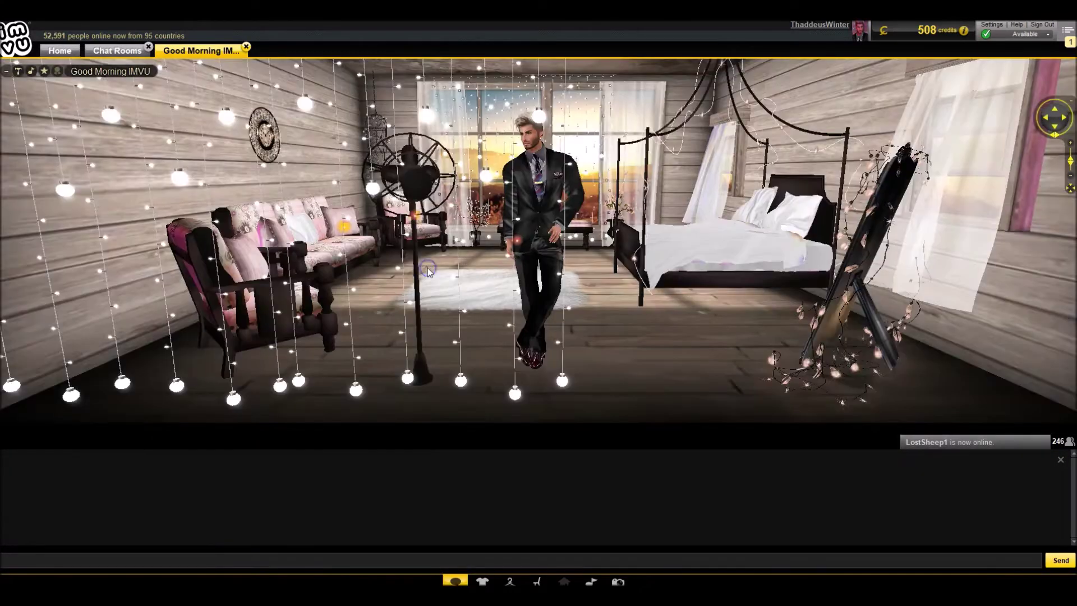
Seat the avatar in the room's armchair.
{"action": "left_click", "coordinate": [416, 240]}
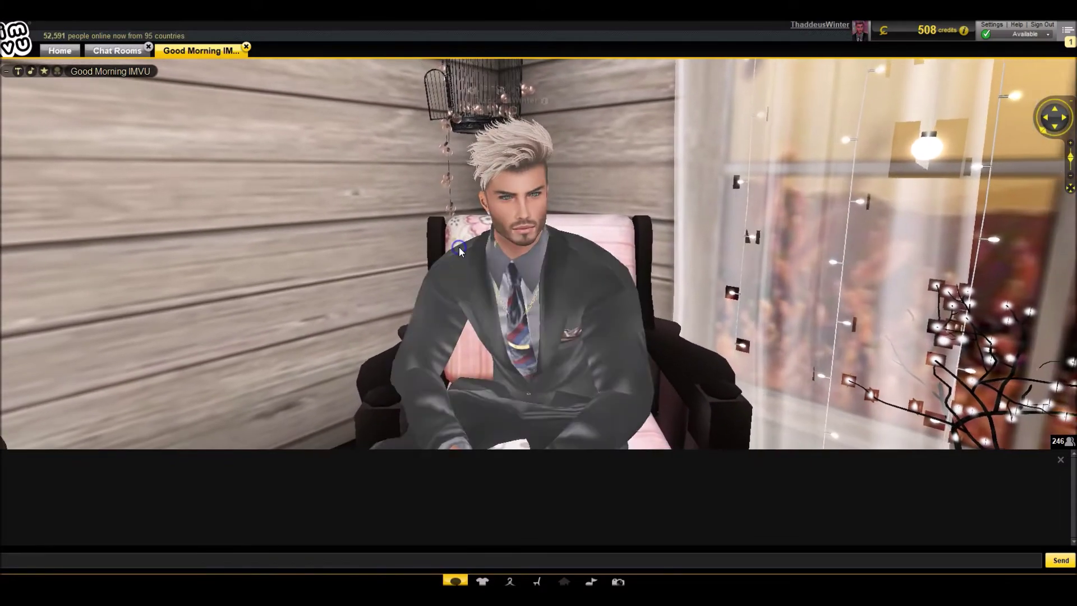
{"action": "left_click", "coordinate": [493, 204]}
{"action": "left_click", "coordinate": [321, 393]}
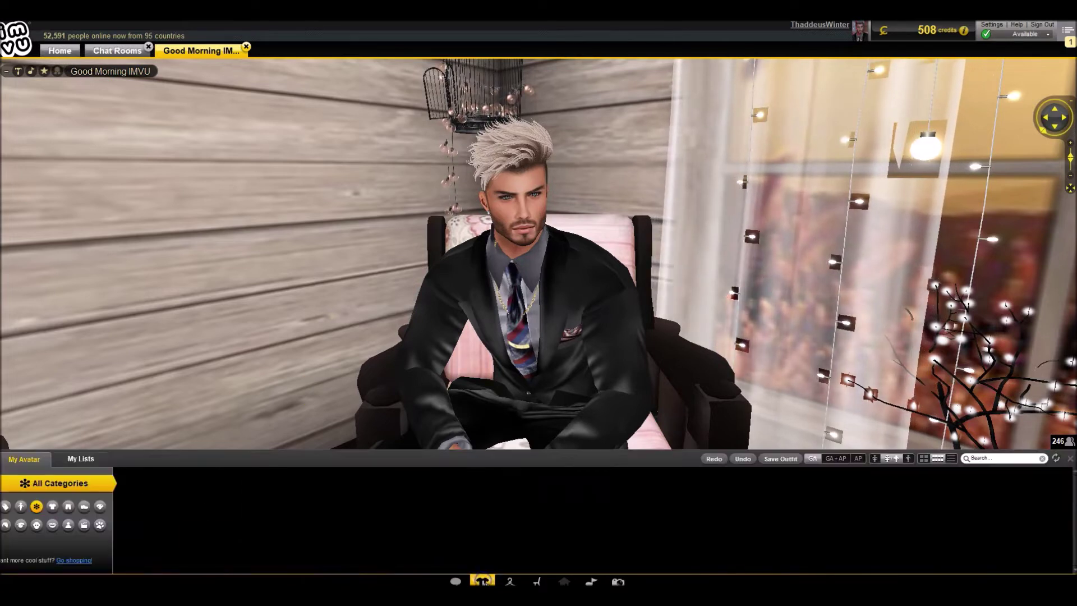
Remove one accessory from the avatar's worn items and hide the outfit list.
{"action": "left_click", "coordinate": [109, 486]}
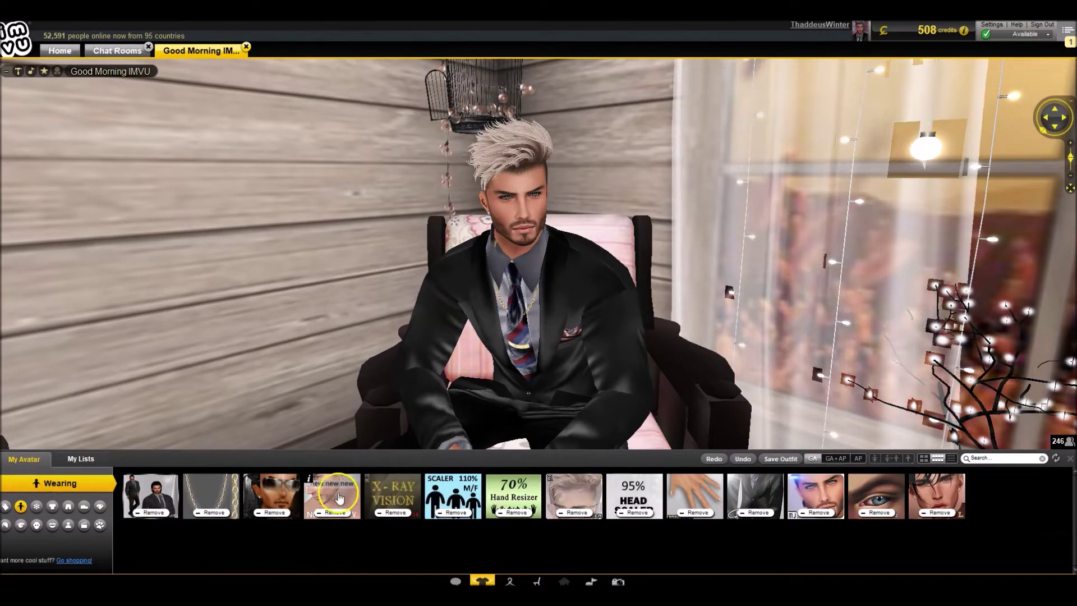
{"action": "left_click", "coordinate": [335, 511]}
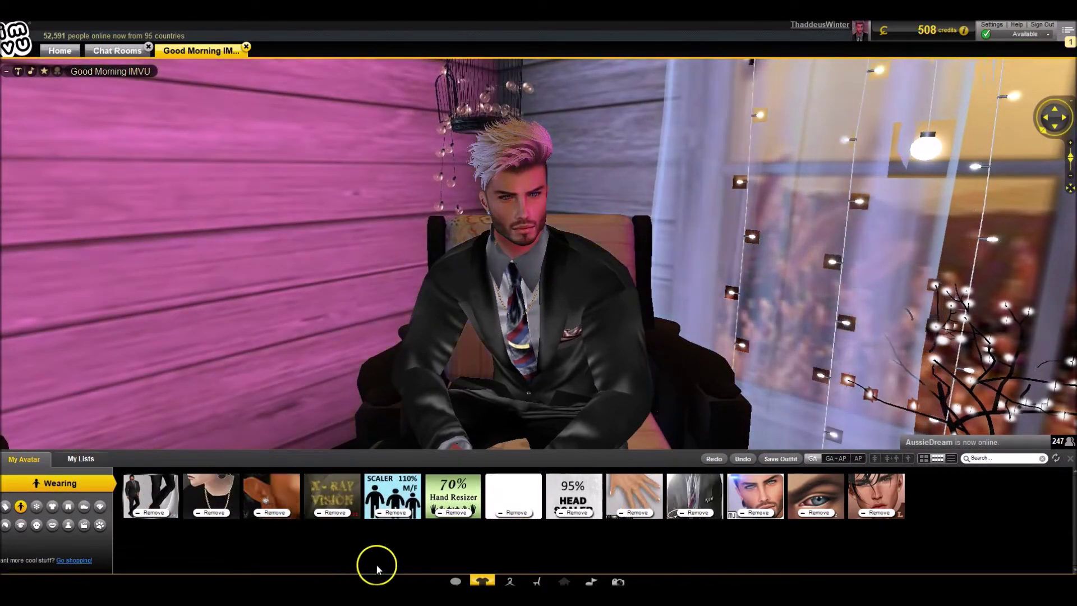
{"action": "left_click", "coordinate": [481, 581]}
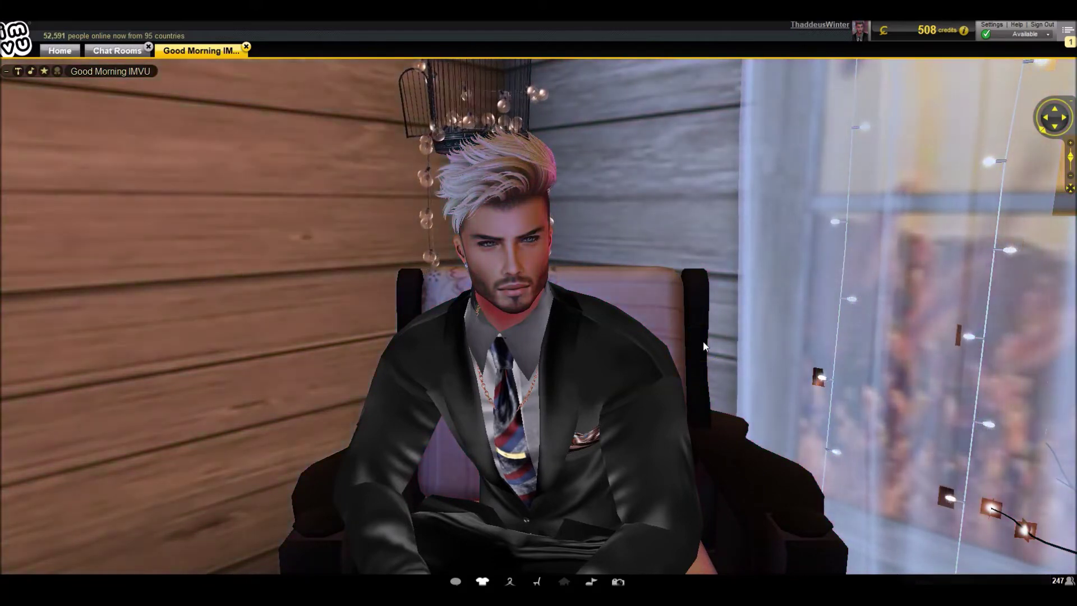
{"action": "left_click", "coordinate": [705, 346]}
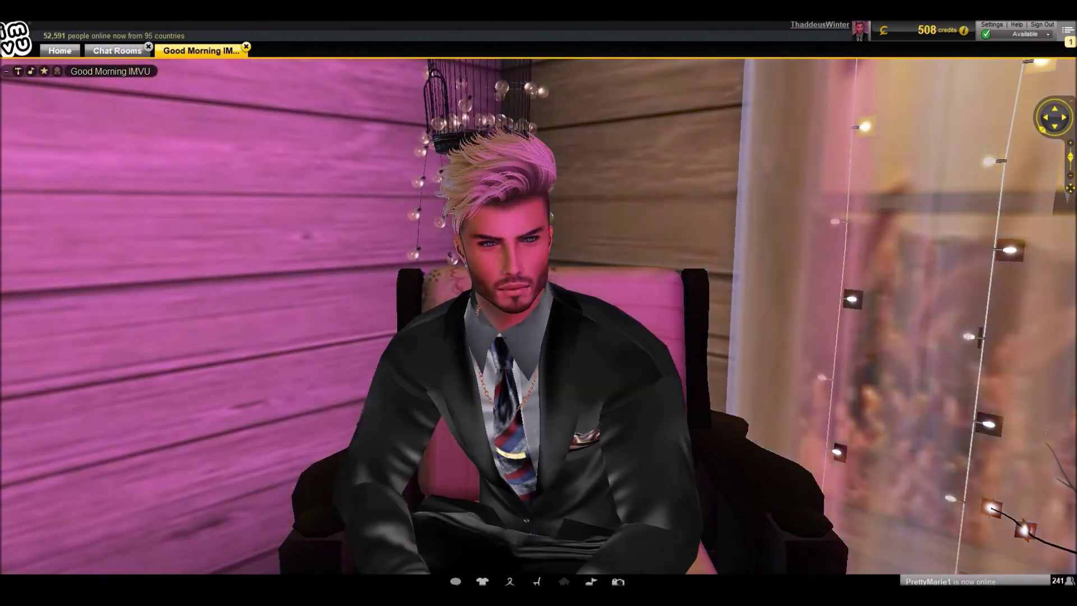
{"action": "mouse_move", "coordinate": [759, 589]}
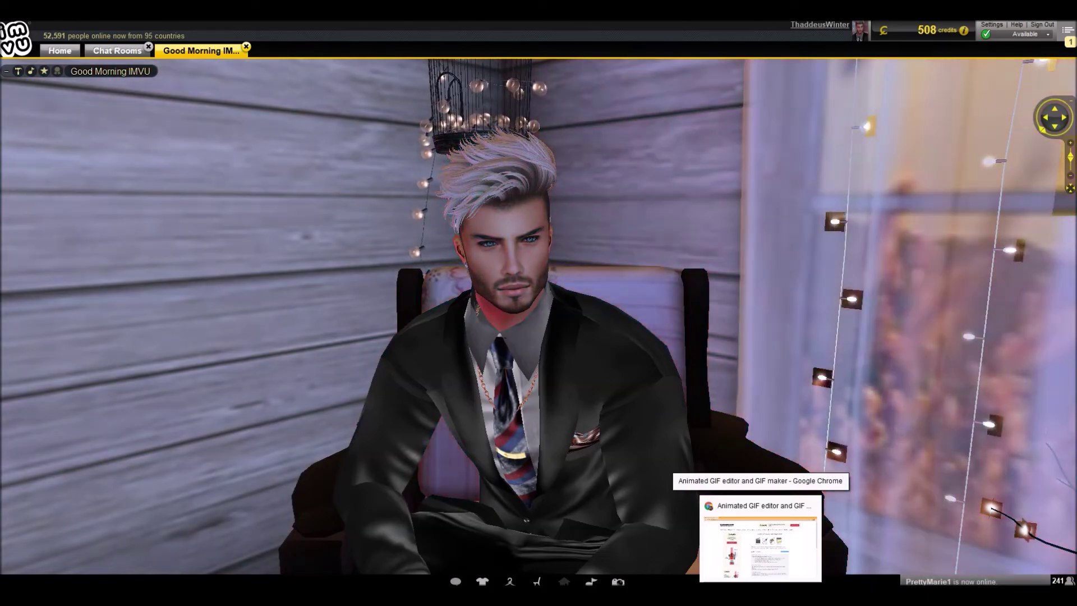
{"action": "left_click", "coordinate": [760, 539]}
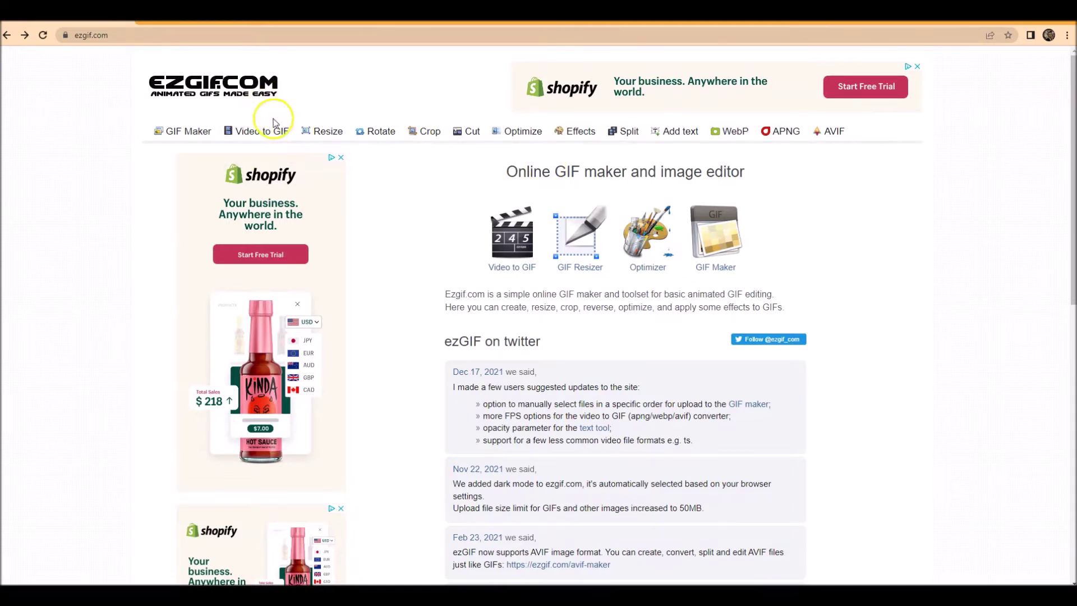
Upload the Recording #17 avatar clip to ezgif's Video to GIF converter.
{"action": "left_click", "coordinate": [232, 132]}
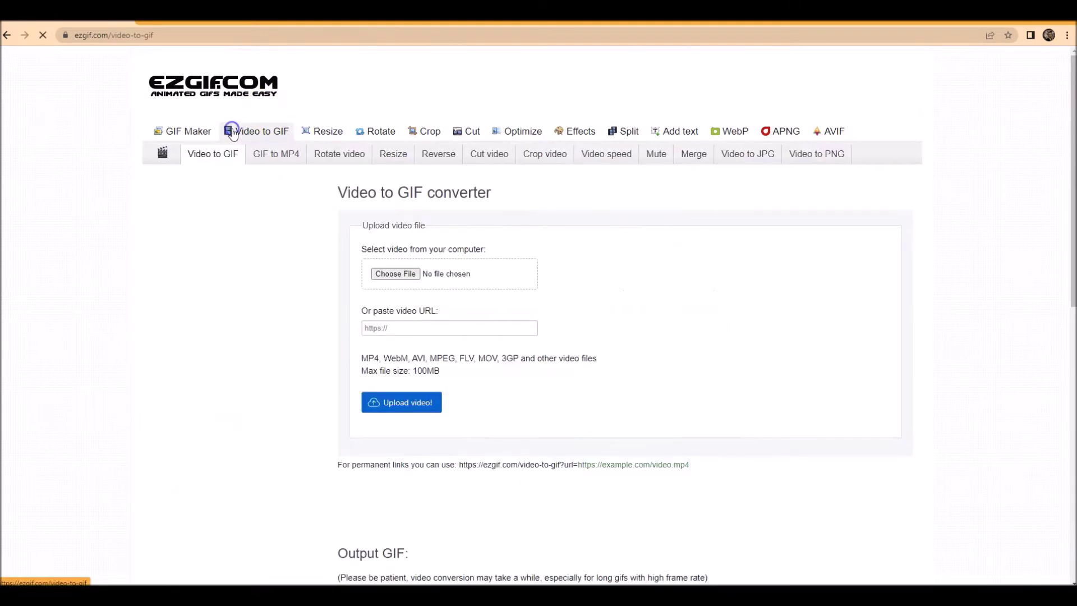
{"action": "left_click", "coordinate": [391, 274]}
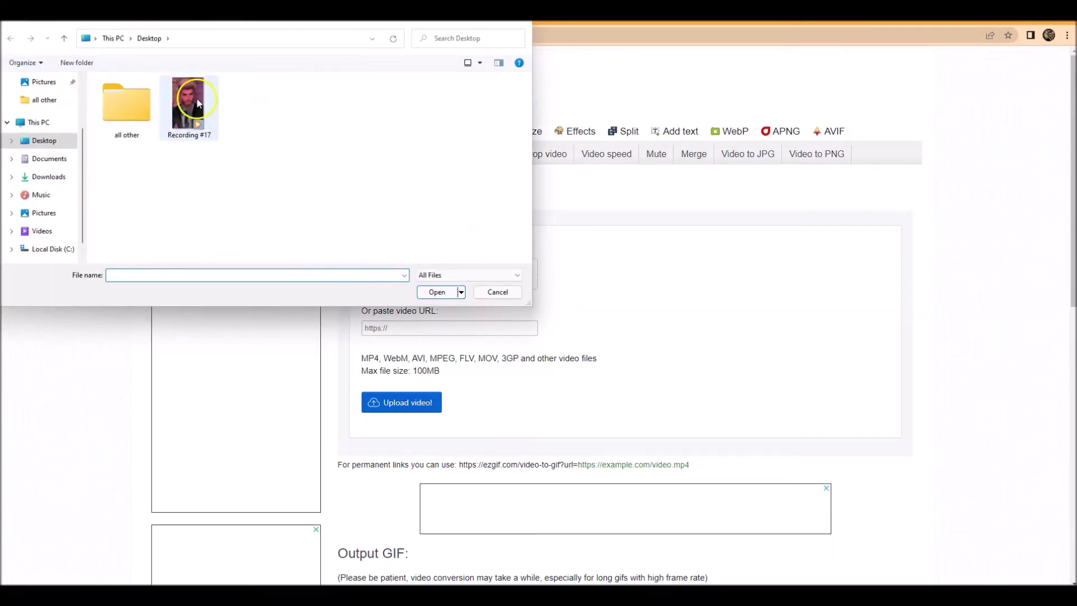
{"action": "double_click", "coordinate": [197, 103]}
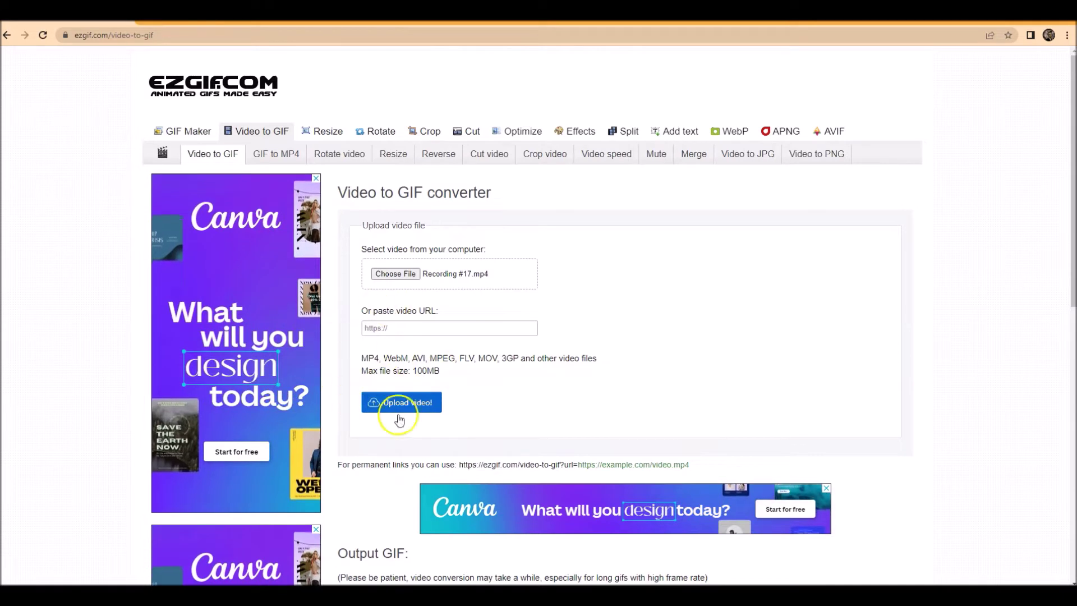
{"action": "left_click", "coordinate": [393, 398]}
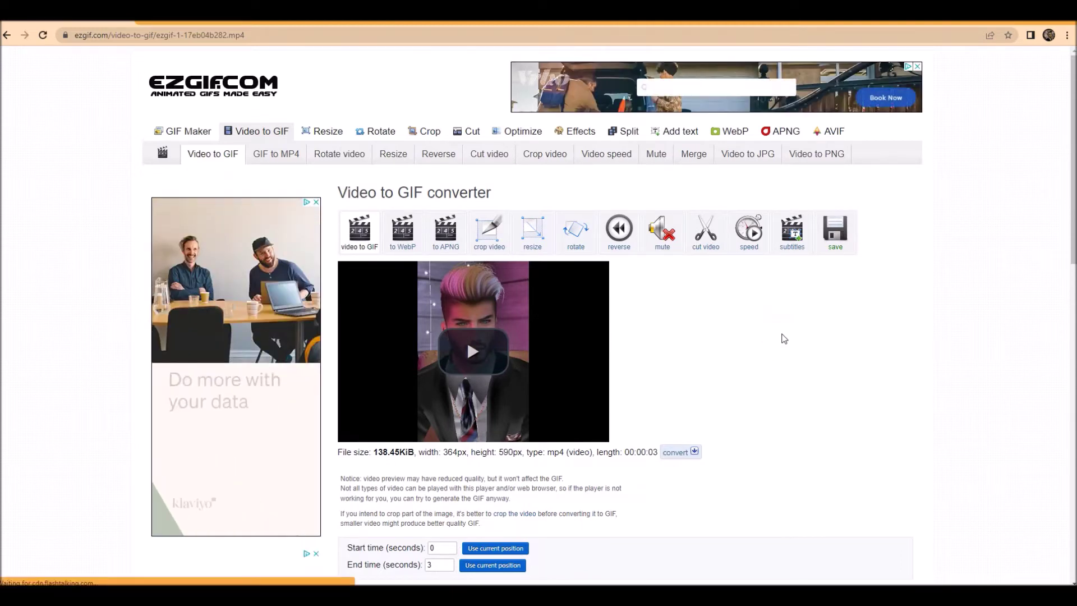
{"action": "left_click", "coordinate": [489, 237]}
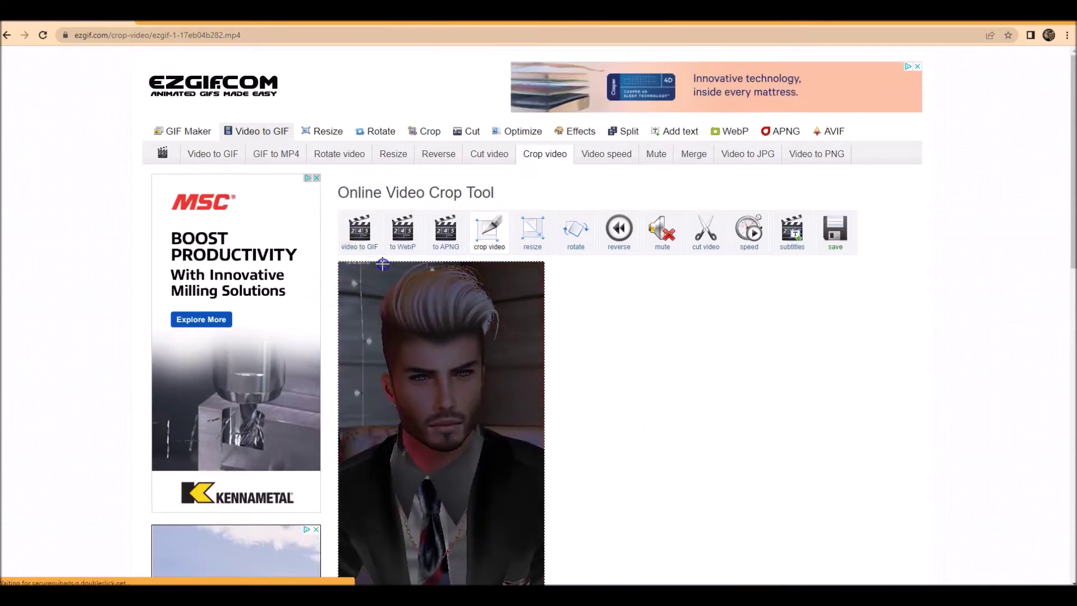
Crop the avatar video to 364×516, trimming the bottom, down to about 84 KiB.
{"action": "mouse_move", "coordinate": [345, 259]}
{"action": "left_mouse_down"}
{"action": "mouse_move", "coordinate": [555, 489]}
{"action": "mouse_move", "coordinate": [555, 569]}
{"action": "left_mouse_up"}
{"action": "scroll", "coordinate": [628, 484], "scroll_direction": "down", "scroll_amount": 1}
{"action": "scroll", "coordinate": [631, 485], "scroll_direction": "down", "scroll_amount": 1}
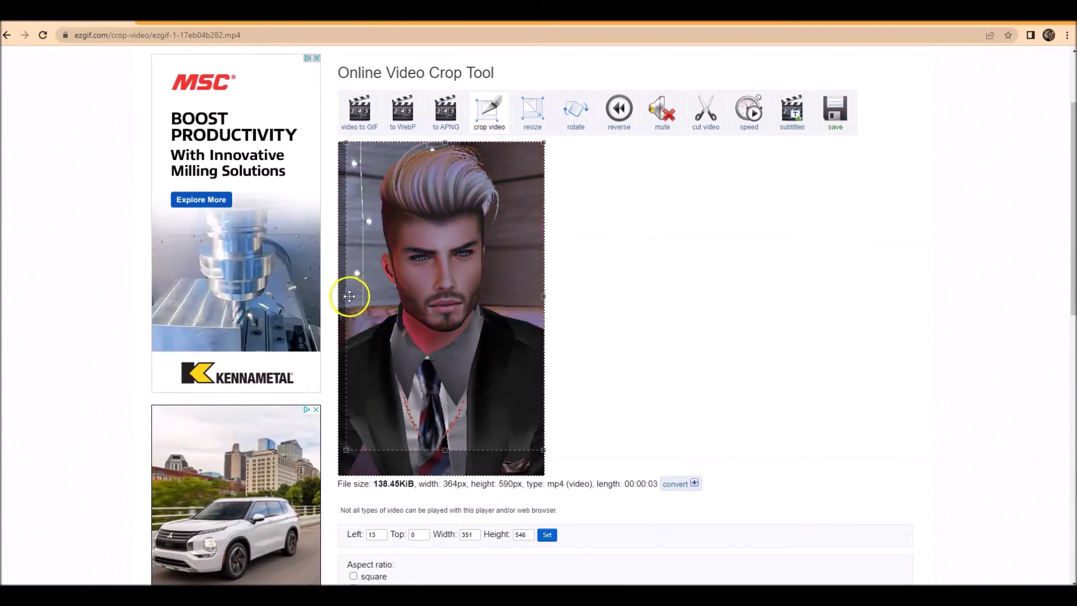
{"action": "left_click_drag", "start_coordinate": [350, 295], "coordinate": [334, 297]}
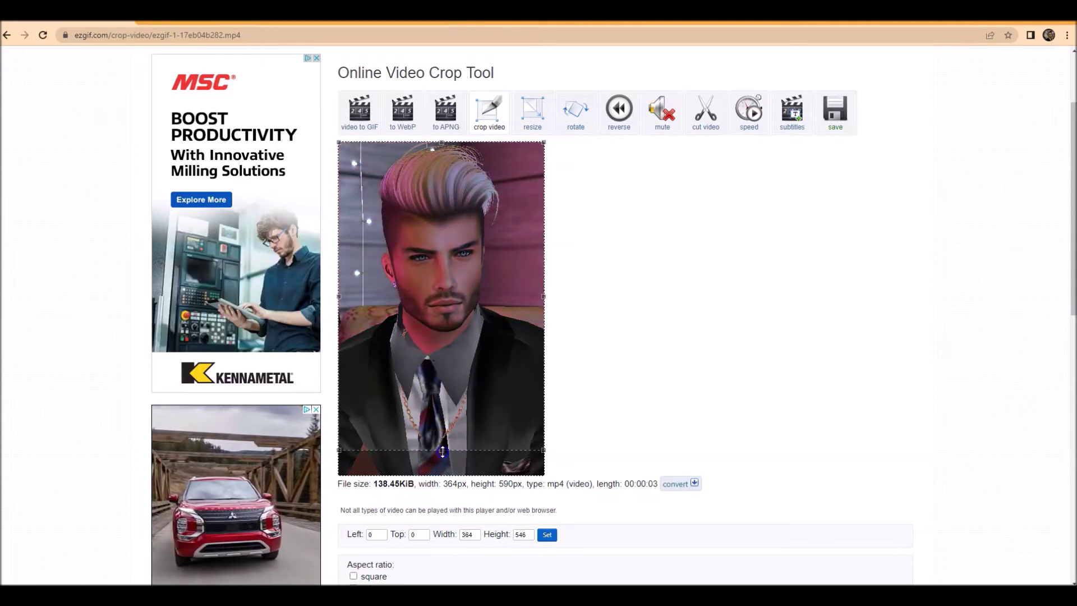
{"action": "mouse_move", "coordinate": [441, 451]}
{"action": "left_mouse_down"}
{"action": "mouse_move", "coordinate": [445, 408]}
{"action": "mouse_move", "coordinate": [434, 461]}
{"action": "mouse_move", "coordinate": [434, 433]}
{"action": "left_mouse_up"}
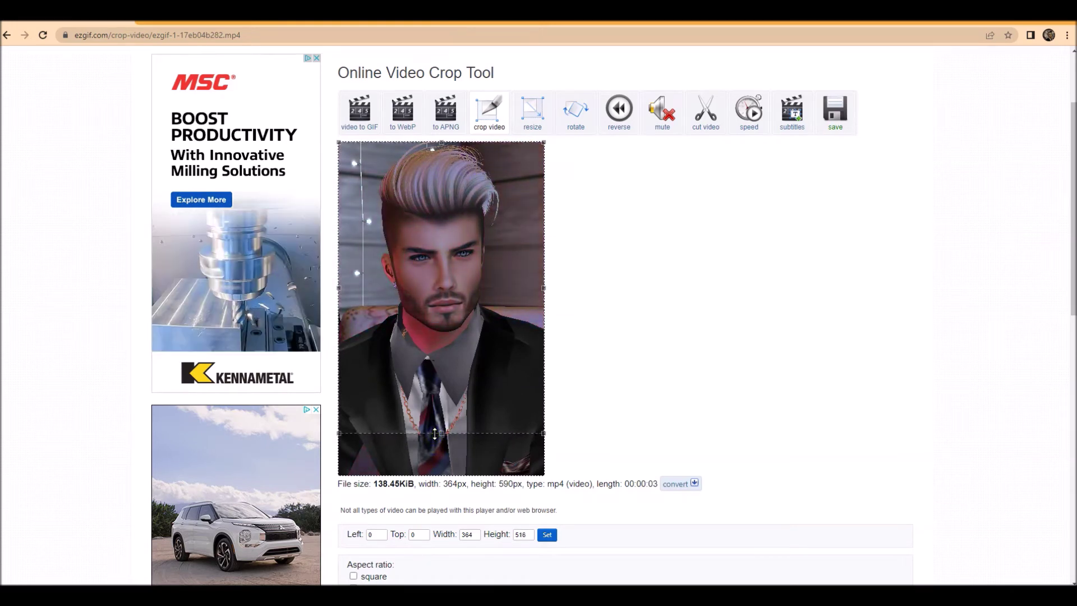
{"action": "scroll", "coordinate": [692, 435], "scroll_direction": "down", "scroll_amount": 4}
{"action": "scroll", "coordinate": [692, 435], "scroll_direction": "down", "scroll_amount": 2}
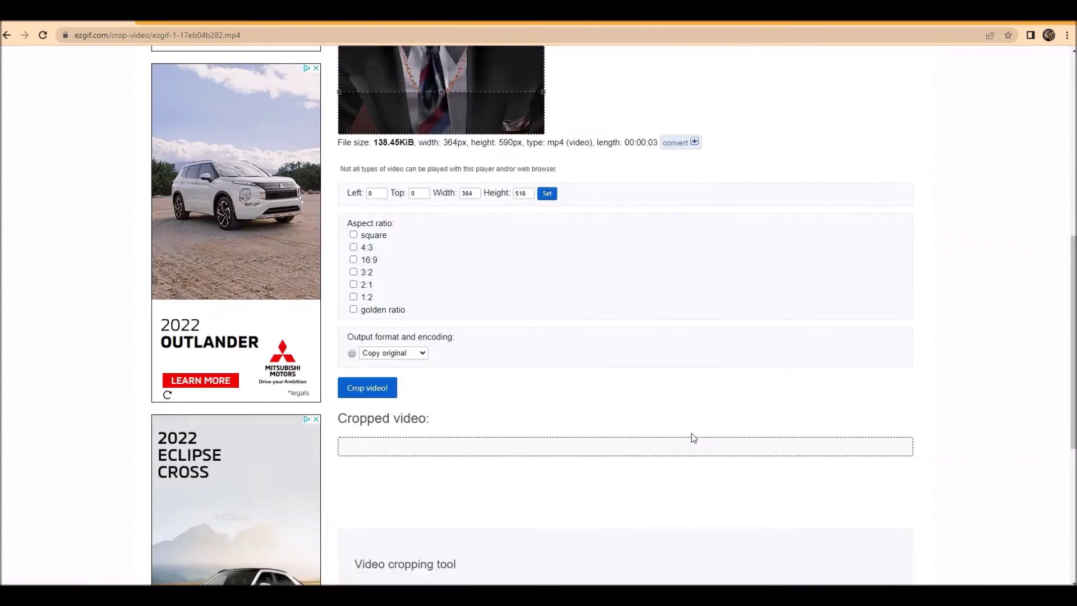
{"action": "left_click", "coordinate": [360, 396]}
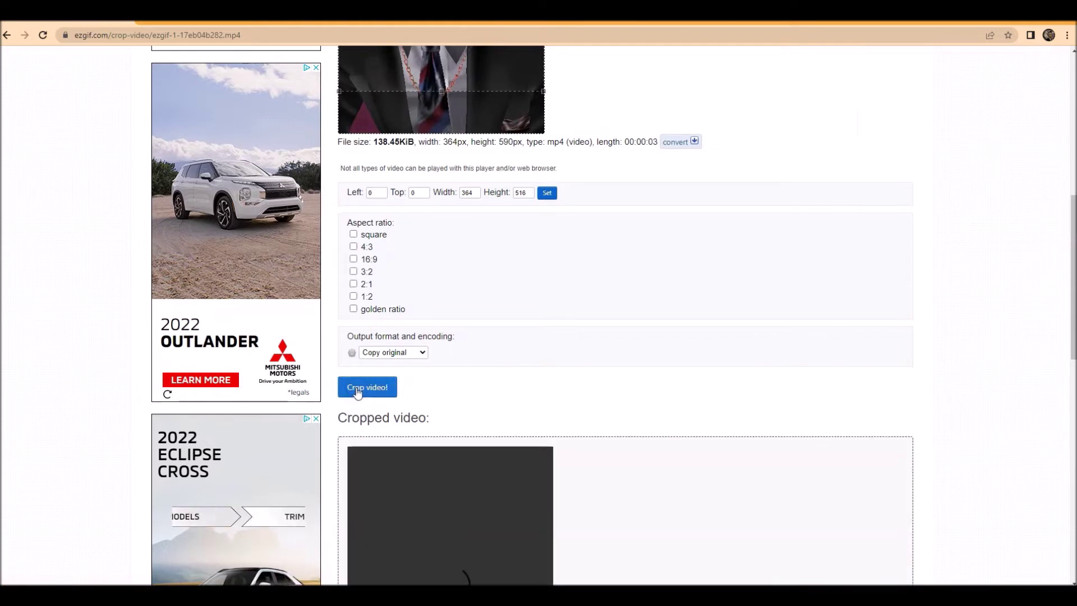
{"action": "scroll", "coordinate": [572, 465], "scroll_direction": "down", "scroll_amount": 4}
{"action": "scroll", "coordinate": [572, 468], "scroll_direction": "down", "scroll_amount": 1}
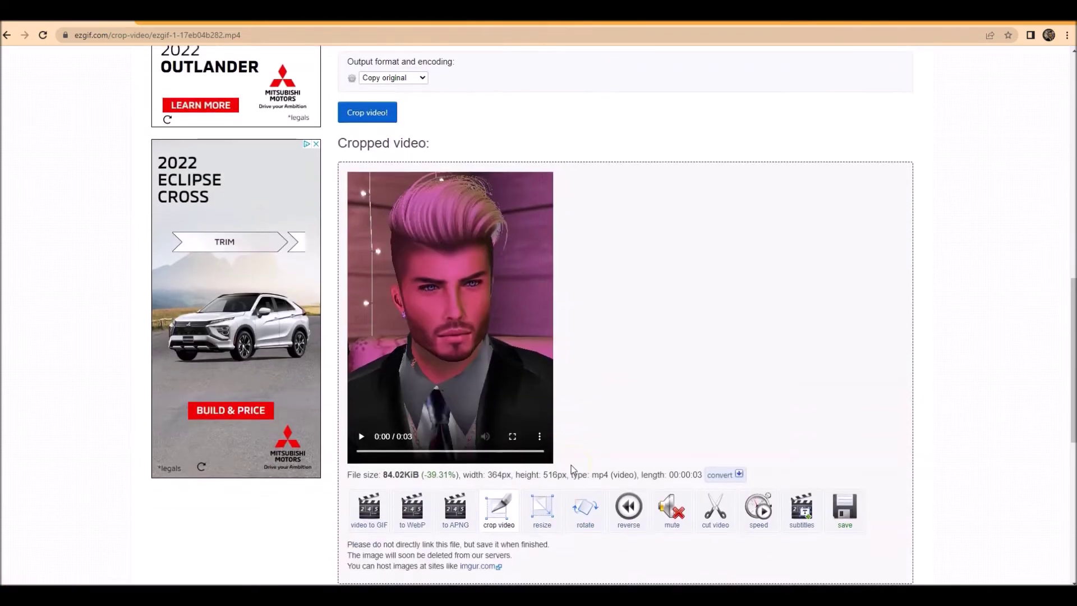
{"action": "scroll", "coordinate": [571, 465], "scroll_direction": "down", "scroll_amount": 2}
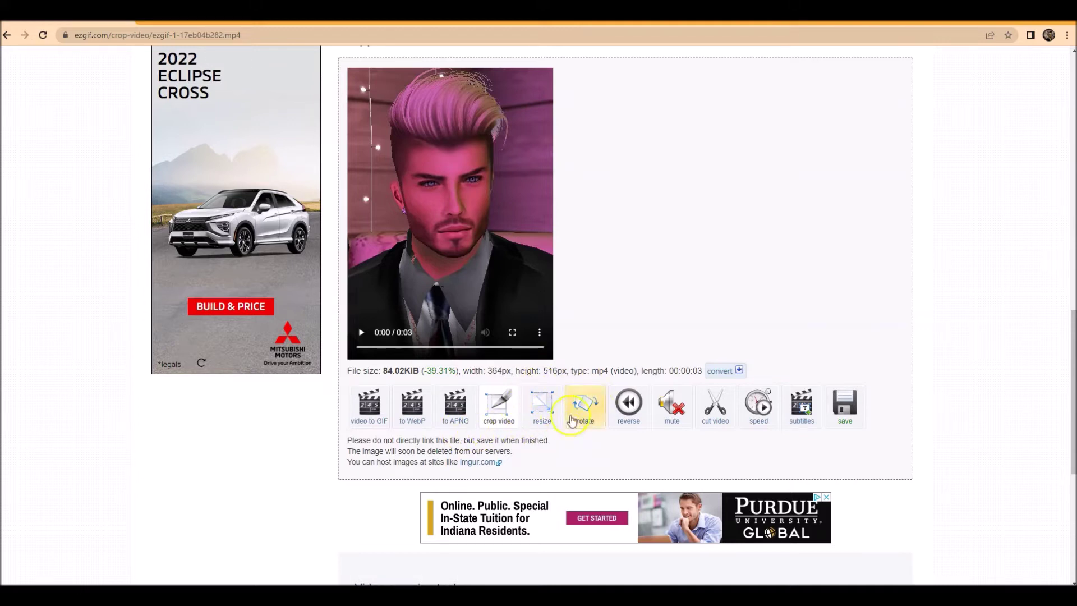
Resize the cropped clip to 160×200 pixels, cutting it to about 22 KiB.
{"action": "left_click", "coordinate": [536, 407]}
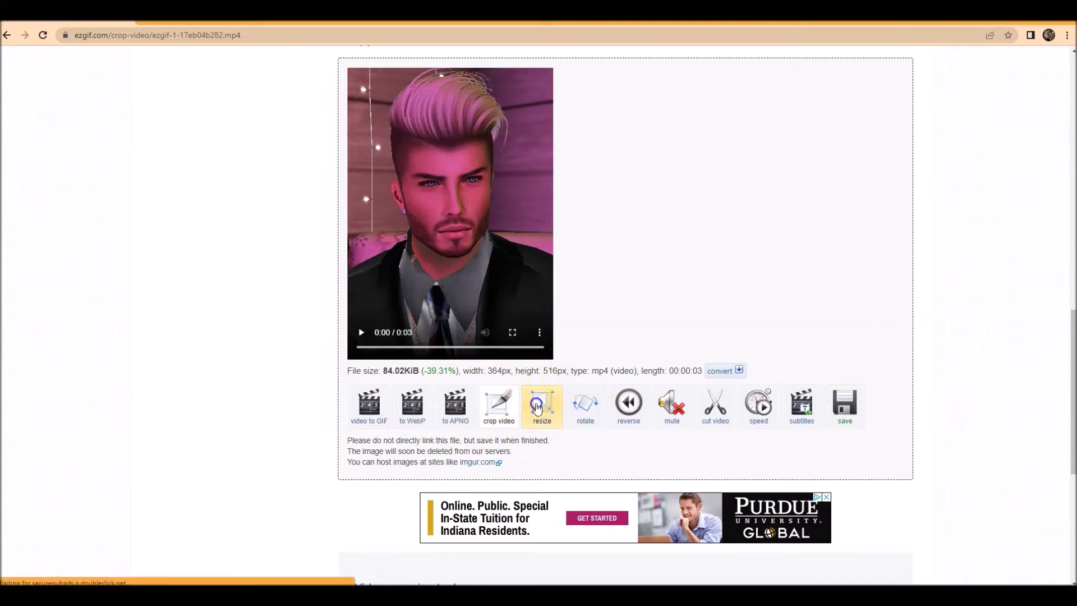
{"action": "scroll", "coordinate": [621, 451], "scroll_direction": "down", "scroll_amount": 3}
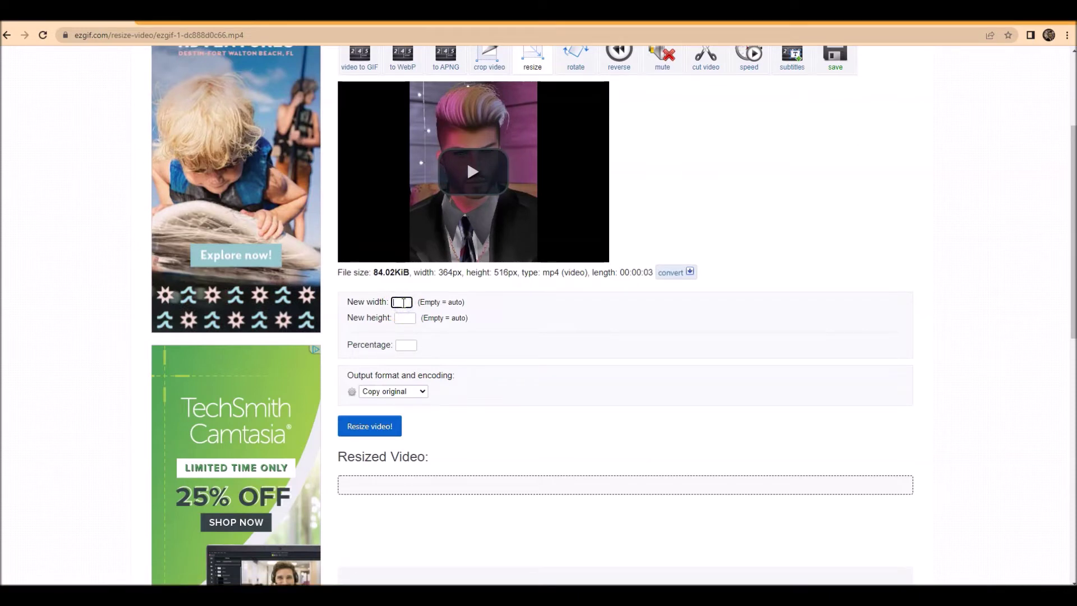
{"action": "type", "text": "18"}
{"action": "left_click", "coordinate": [404, 317]}
{"action": "type", "text": "200"}
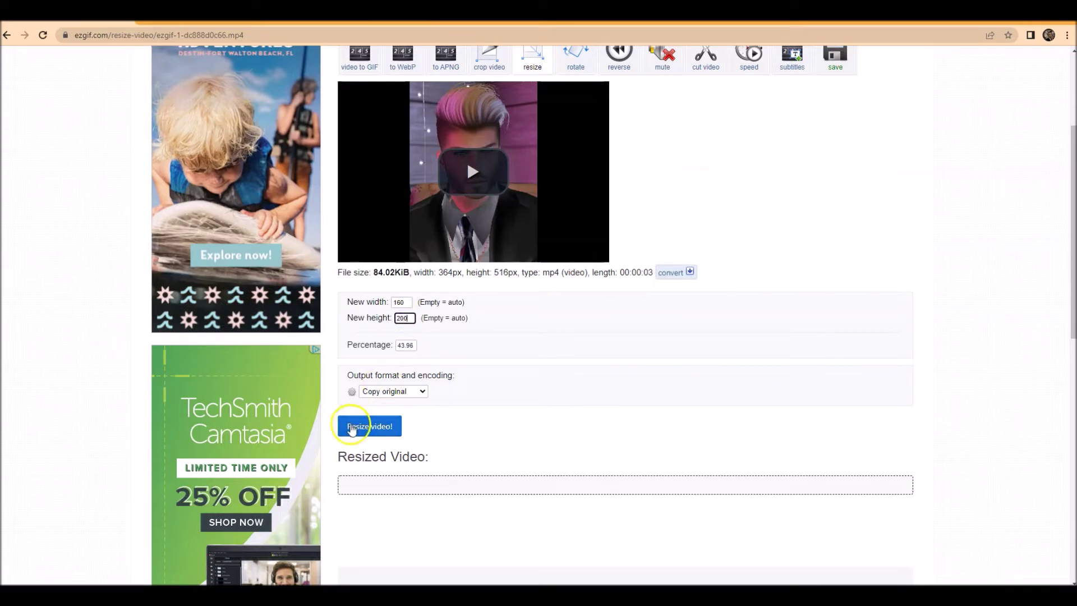
{"action": "left_click", "coordinate": [362, 430]}
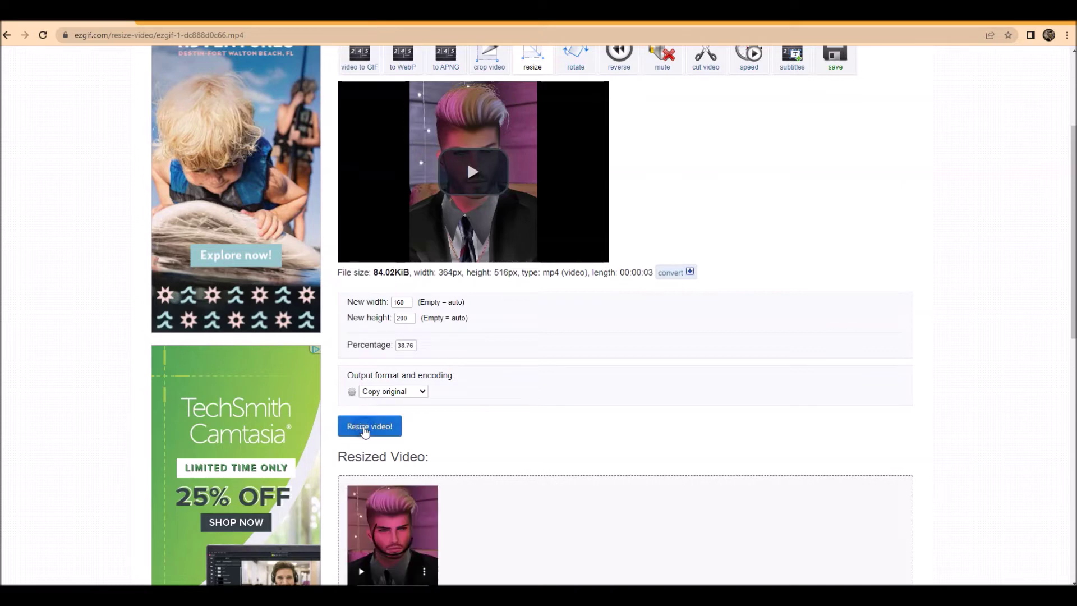
{"action": "scroll", "coordinate": [515, 438], "scroll_direction": "down", "scroll_amount": 3}
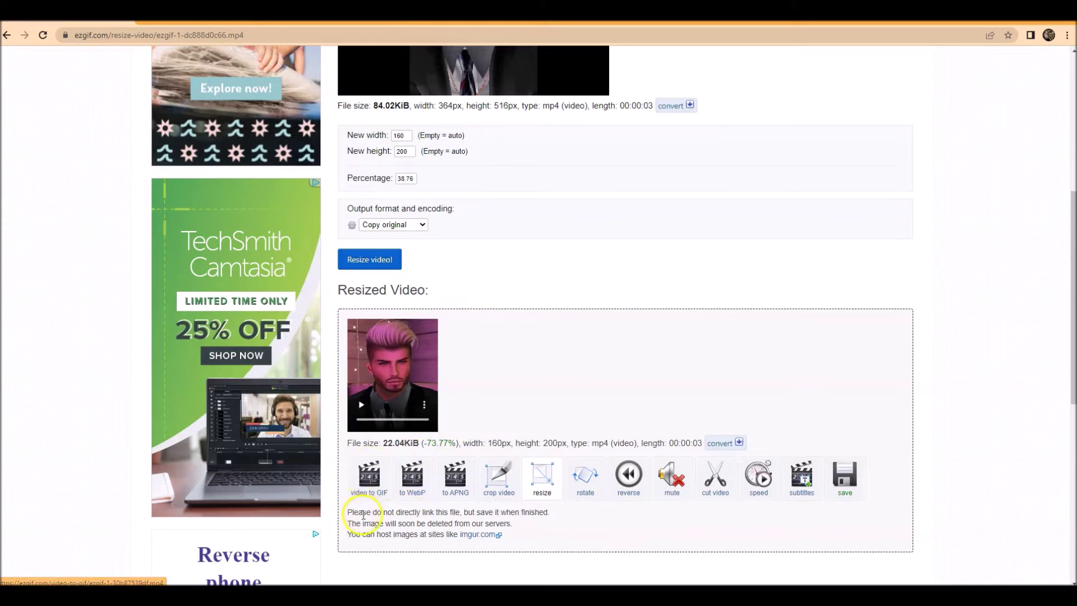
{"action": "scroll", "coordinate": [416, 474], "scroll_direction": "down", "scroll_amount": 4}
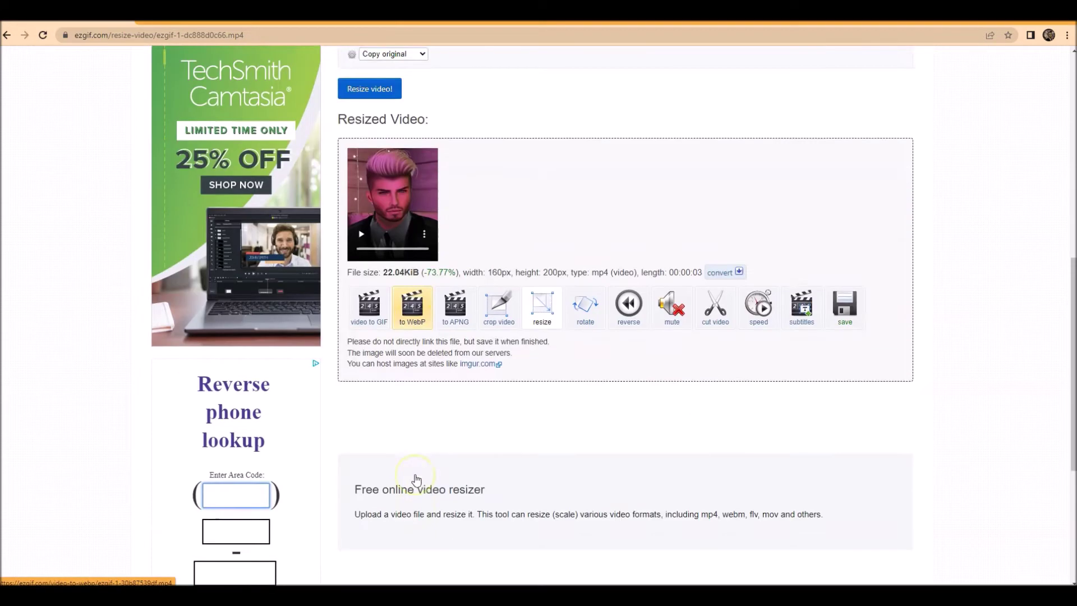
{"action": "scroll", "coordinate": [415, 475], "scroll_direction": "up", "scroll_amount": 4}
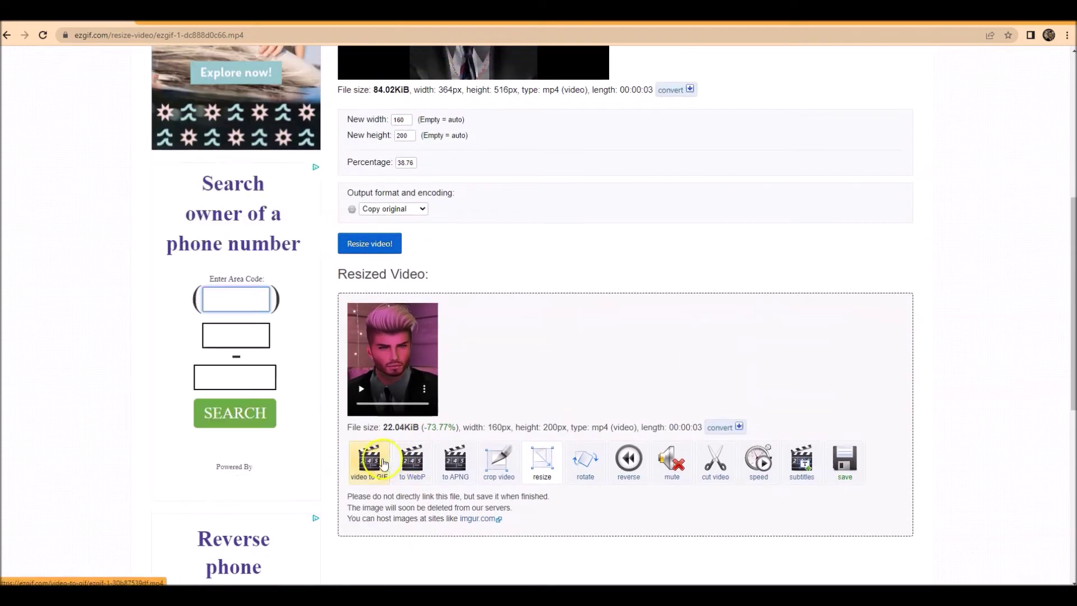
Convert the 160×200 clip with default settings into a 30-frame GIF of about 330 KiB.
{"action": "left_click", "coordinate": [373, 459]}
{"action": "scroll", "coordinate": [334, 494], "scroll_direction": "down", "scroll_amount": 2}
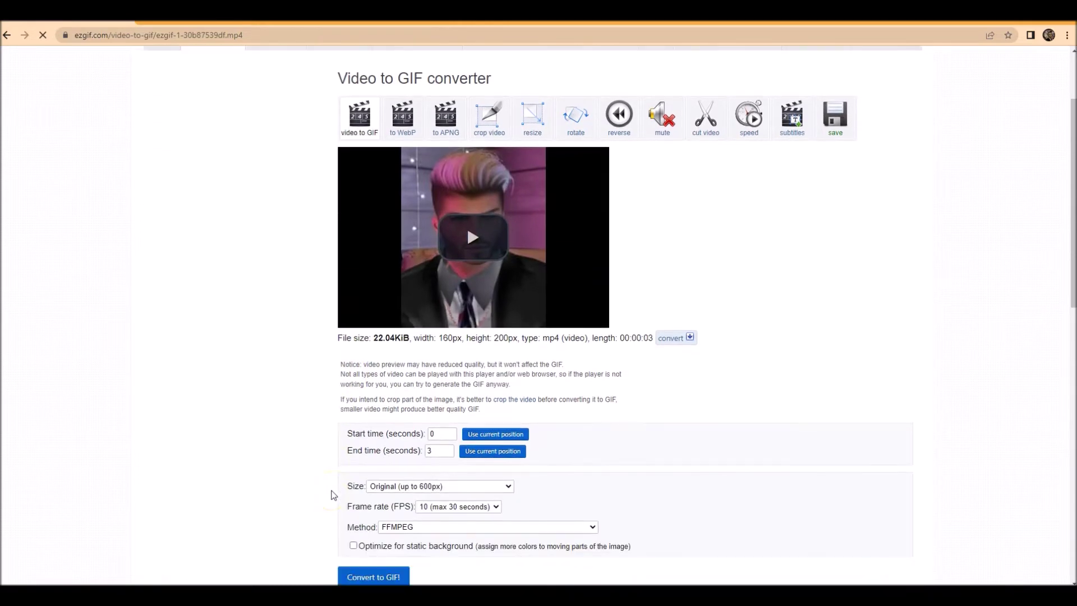
{"action": "scroll", "coordinate": [334, 494], "scroll_direction": "down", "scroll_amount": 3}
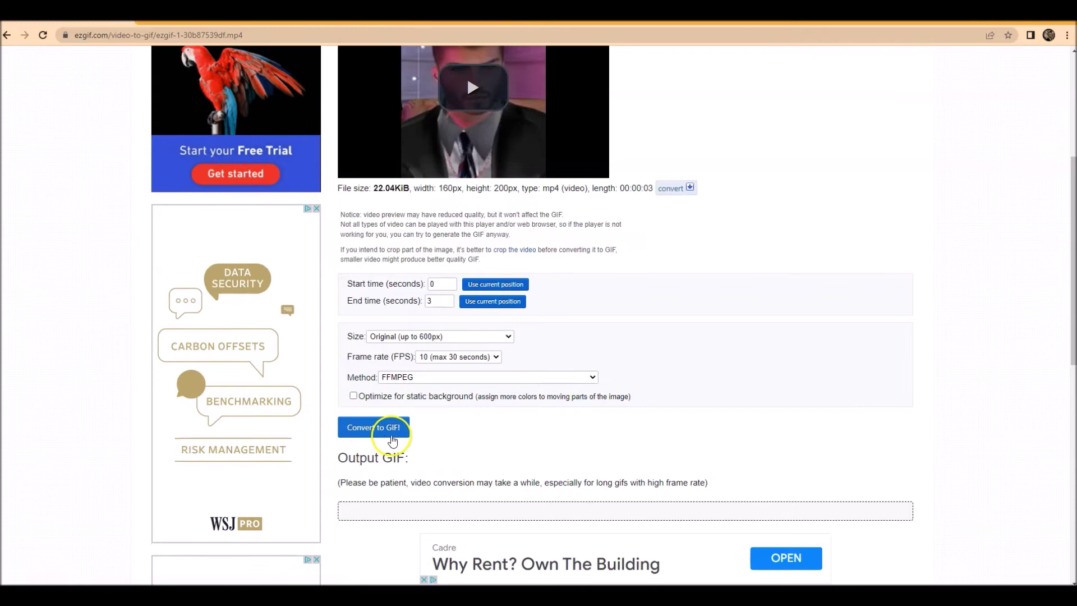
{"action": "left_click", "coordinate": [395, 435]}
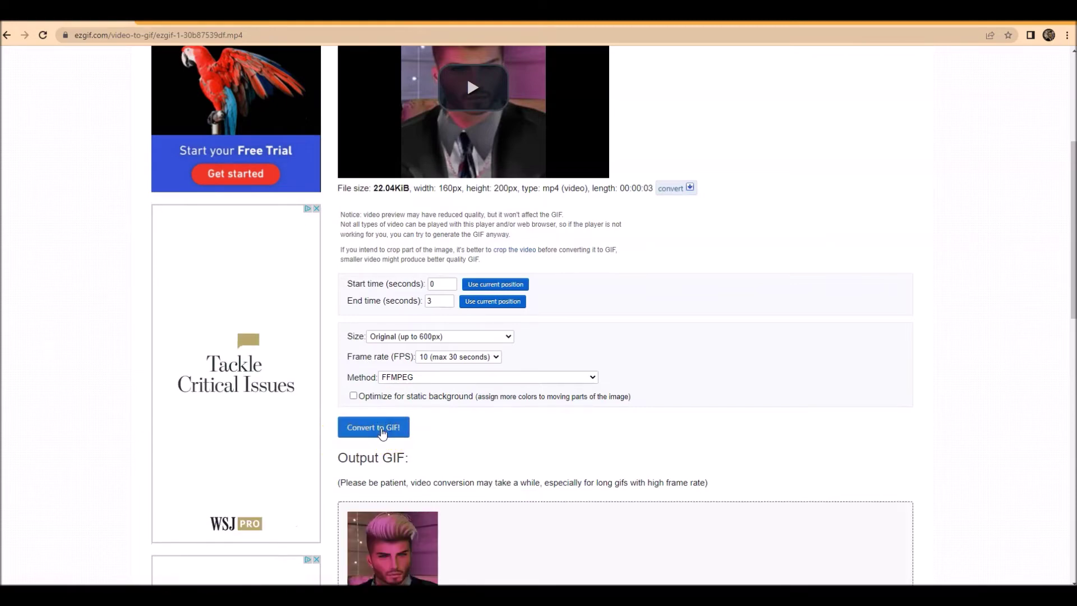
{"action": "scroll", "coordinate": [560, 454], "scroll_direction": "down", "scroll_amount": 3}
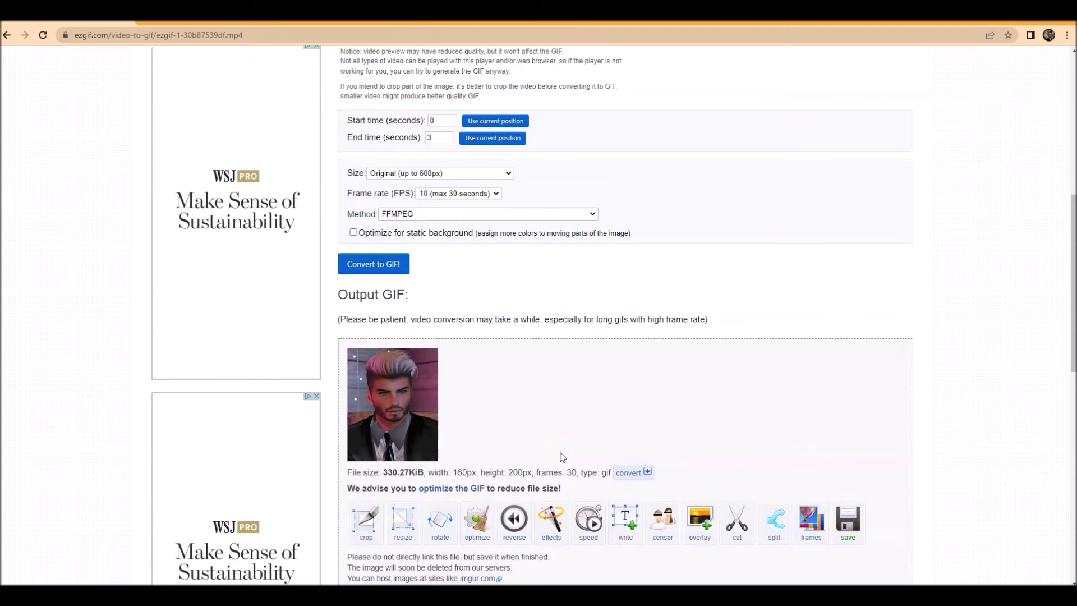
{"action": "scroll", "coordinate": [562, 457], "scroll_direction": "down", "scroll_amount": 1}
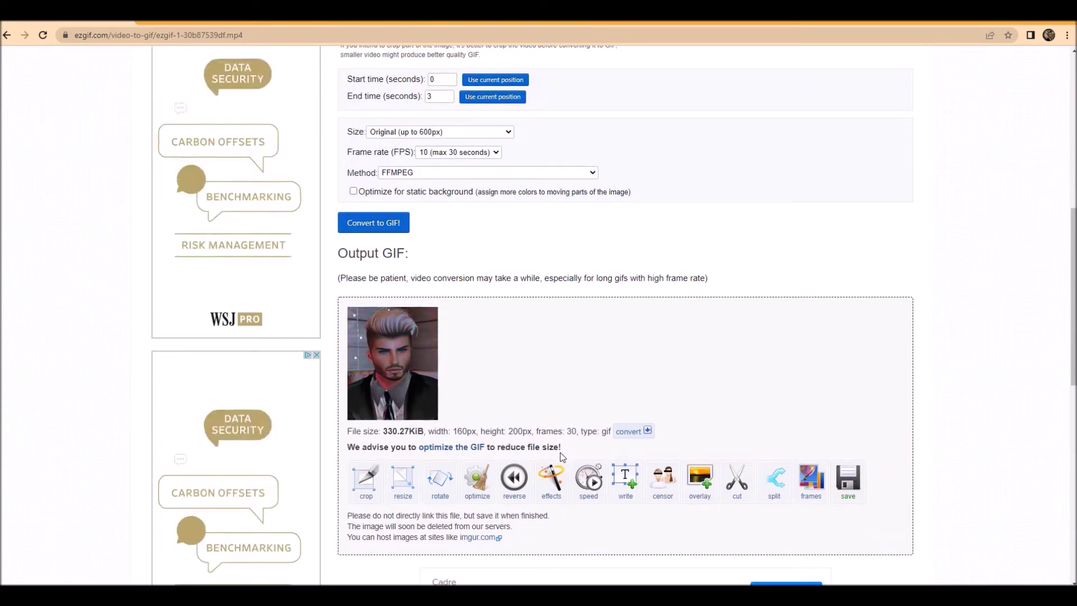
{"action": "left_click", "coordinate": [387, 416]}
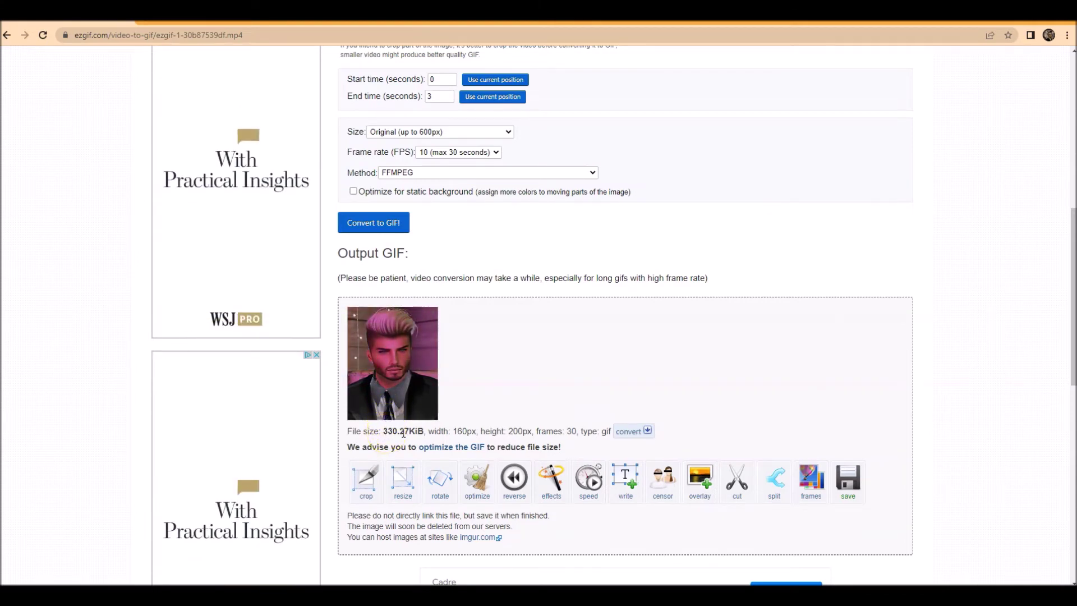
{"action": "left_click", "coordinate": [427, 433]}
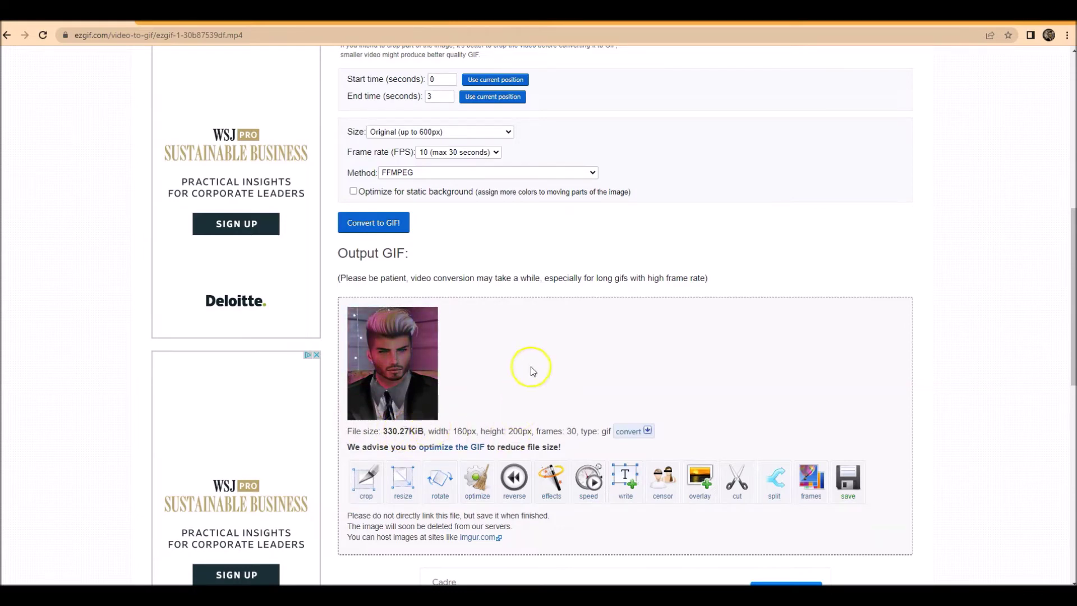
{"action": "scroll", "coordinate": [470, 361], "scroll_direction": "down", "scroll_amount": 1}
{"action": "scroll", "coordinate": [471, 362], "scroll_direction": "down", "scroll_amount": 2}
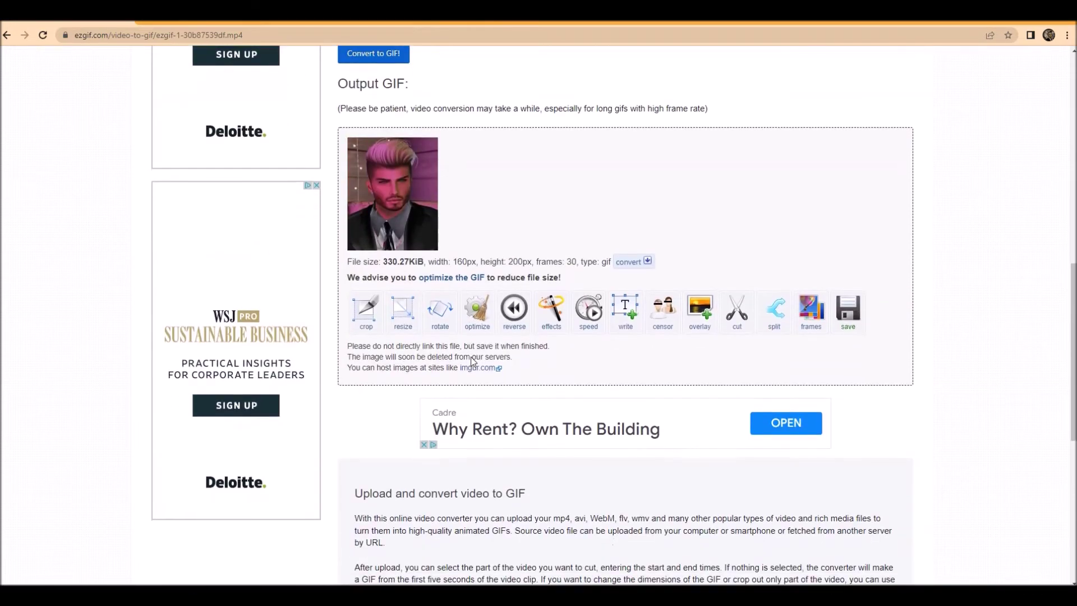
{"action": "scroll", "coordinate": [471, 362], "scroll_direction": "up", "scroll_amount": 1}
Optimize the GIF with 'Remove every 2nd frame', leaving 15 frames.
{"action": "left_click", "coordinate": [477, 370]}
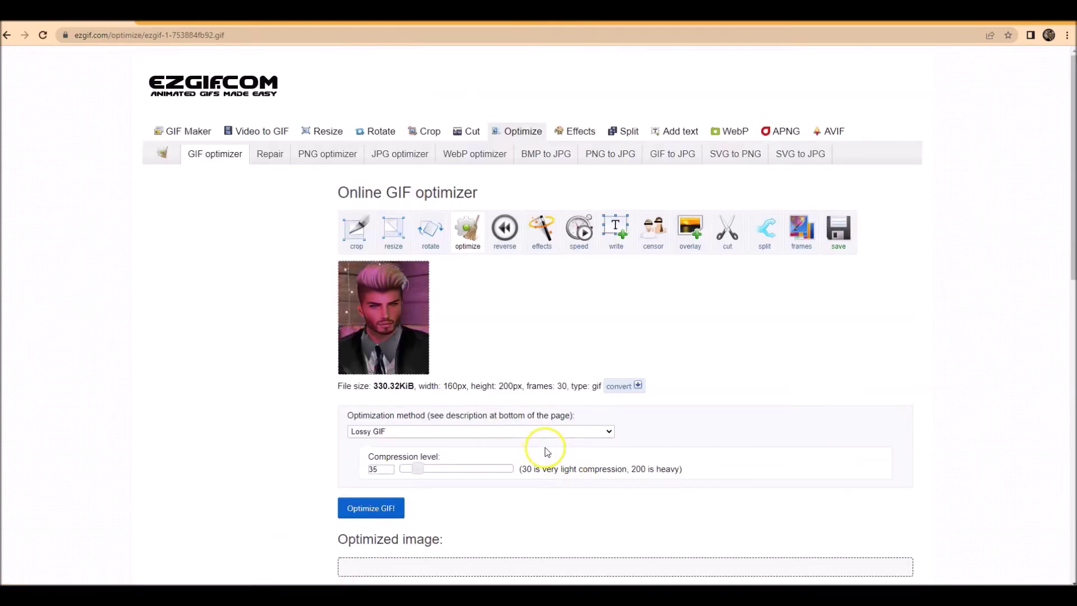
{"action": "left_click", "coordinate": [533, 431]}
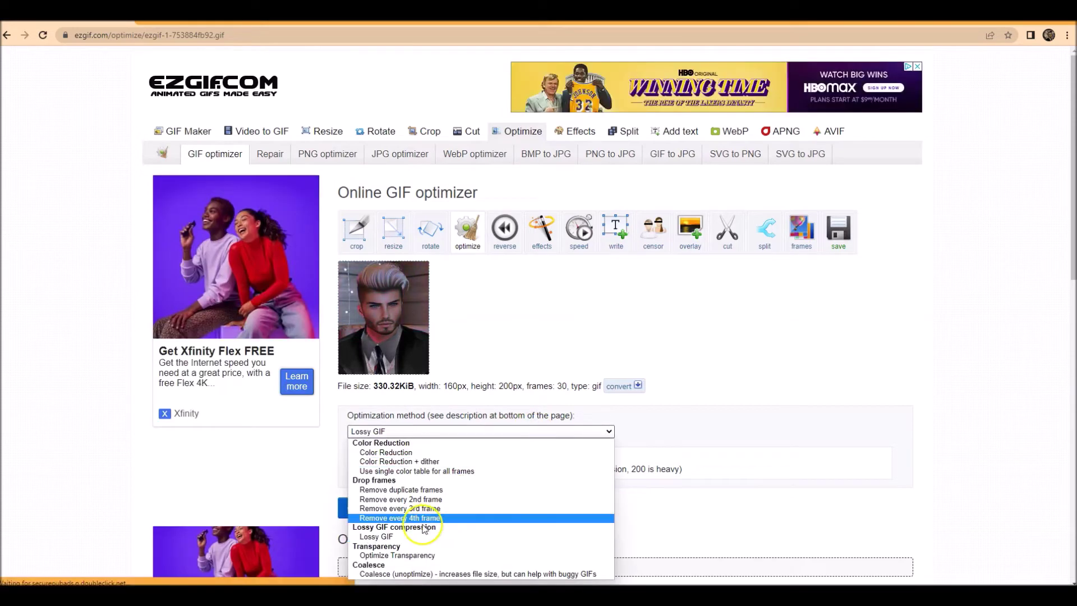
{"action": "left_click", "coordinate": [384, 500]}
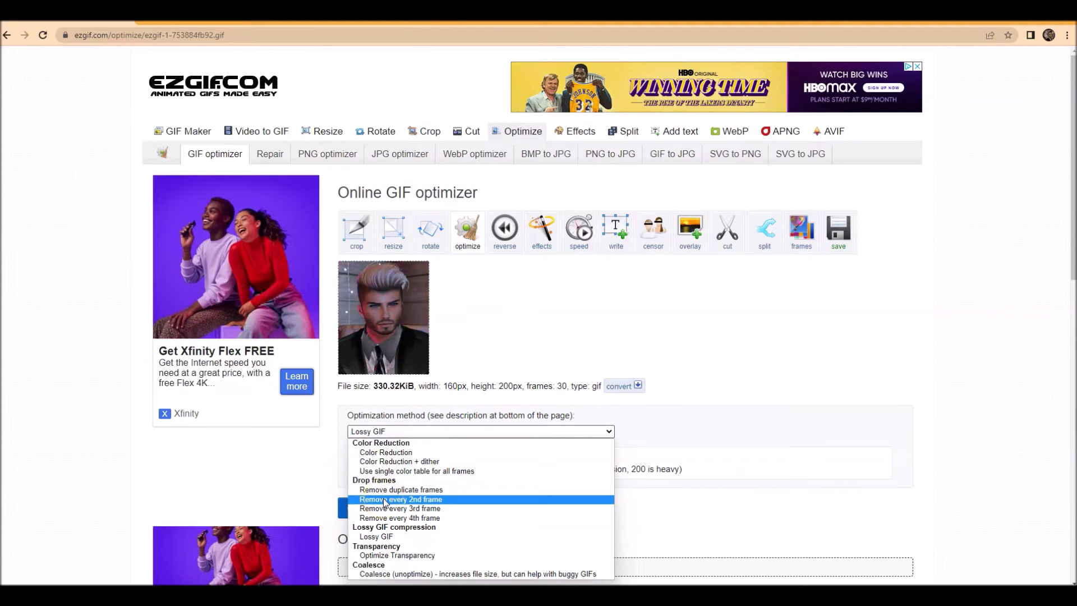
{"action": "left_click", "coordinate": [385, 500]}
{"action": "left_click", "coordinate": [359, 467]}
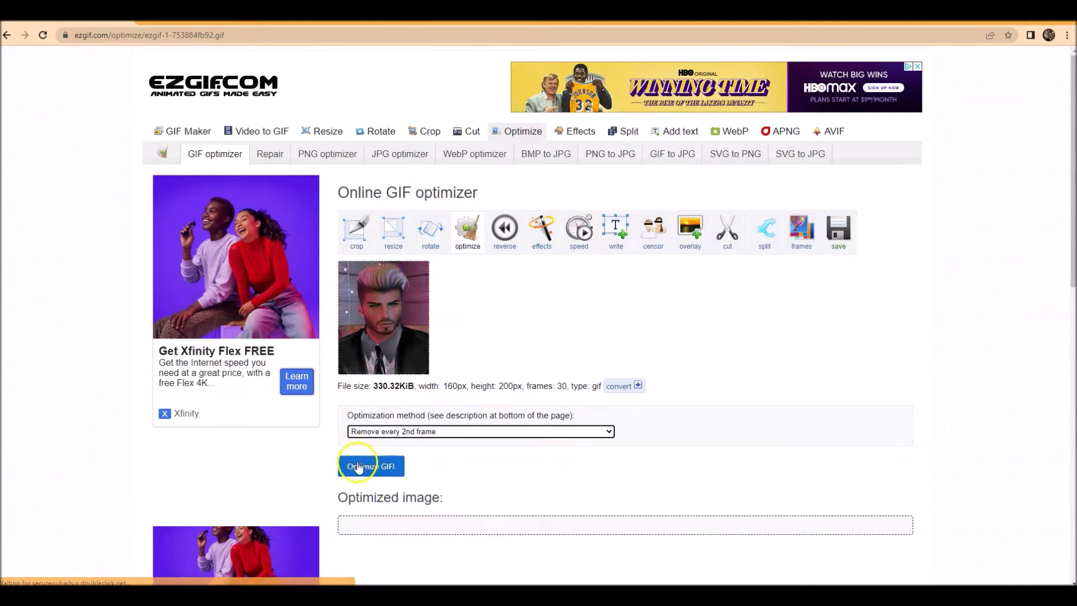
Review the 15-frame, 212 KiB result and load it back into the optimizer.
{"action": "scroll", "coordinate": [562, 503], "scroll_direction": "down", "scroll_amount": 3}
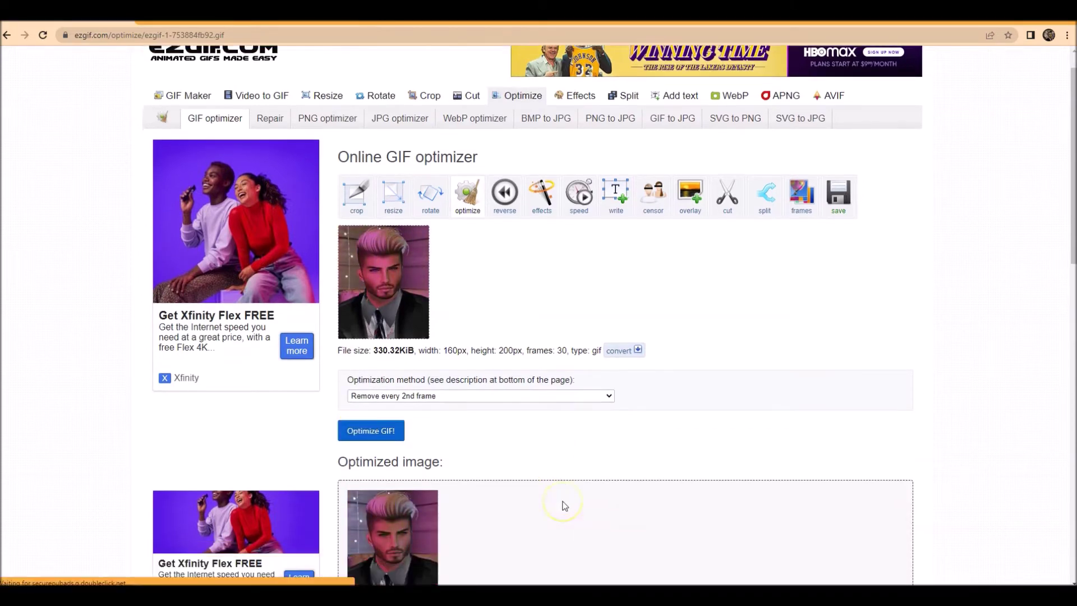
{"action": "scroll", "coordinate": [563, 507], "scroll_direction": "down", "scroll_amount": 1}
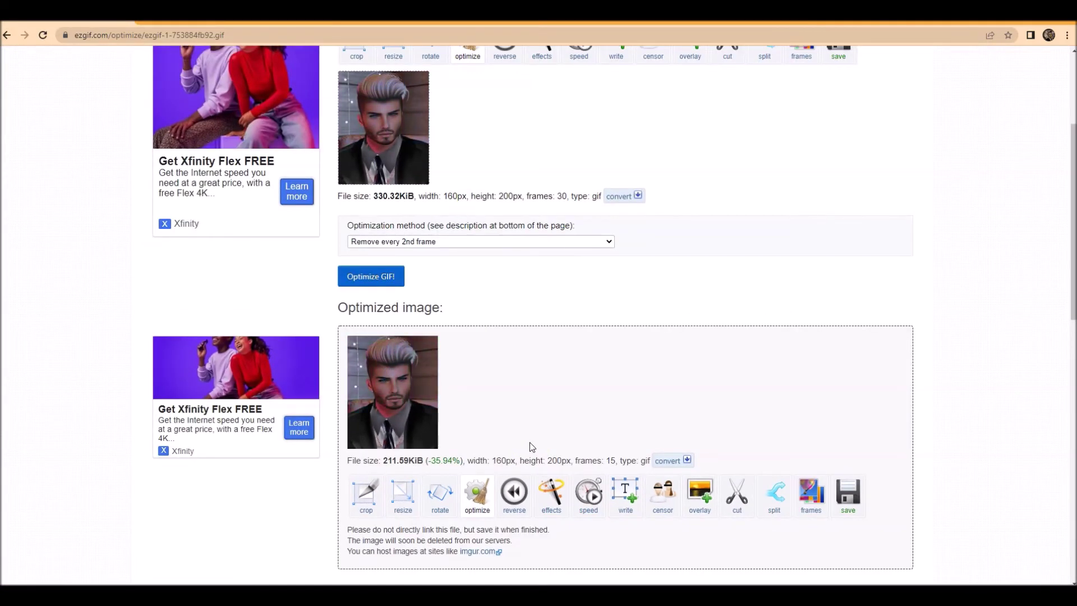
{"action": "scroll", "coordinate": [530, 442], "scroll_direction": "down", "scroll_amount": 4}
{"action": "scroll", "coordinate": [529, 442], "scroll_direction": "up", "scroll_amount": 1}
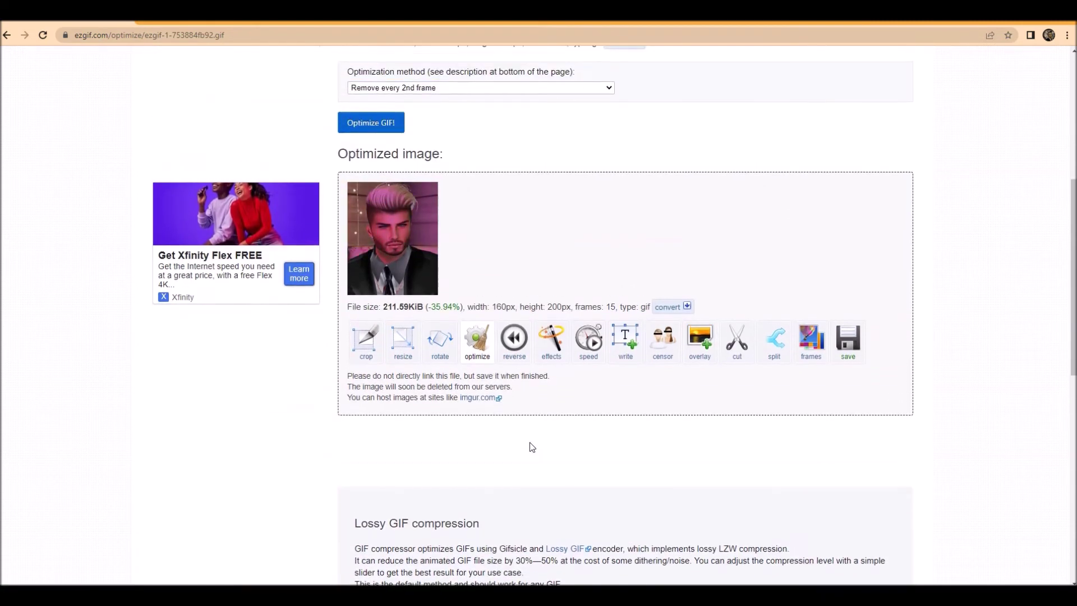
{"action": "left_click", "coordinate": [480, 348]}
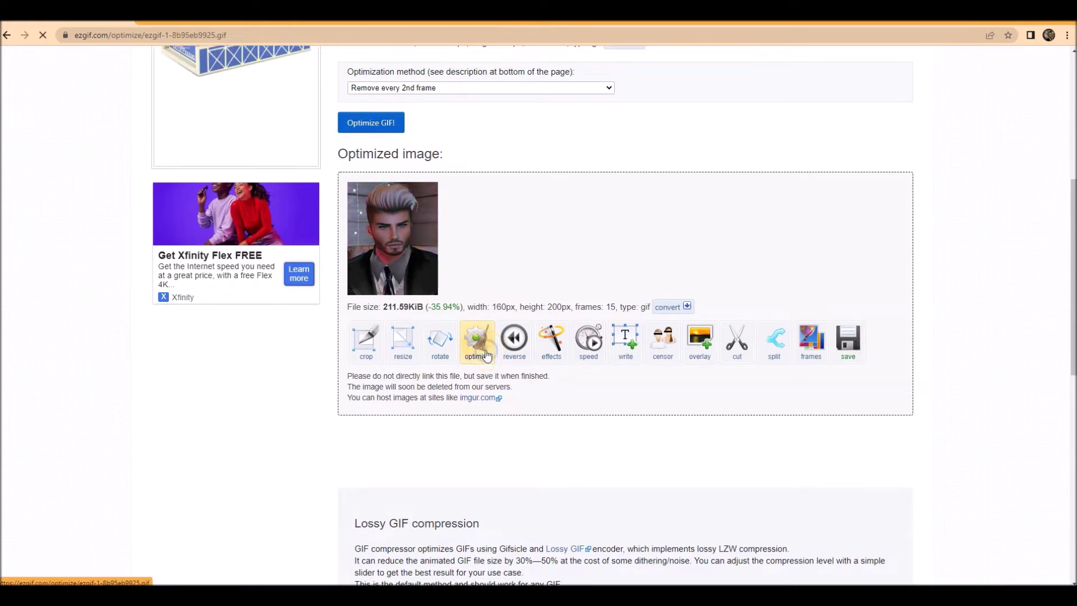
{"action": "scroll", "coordinate": [488, 354], "scroll_direction": "down", "scroll_amount": 1}
Set the Lossy GIF compression level to 16.
{"action": "left_click", "coordinate": [445, 372]}
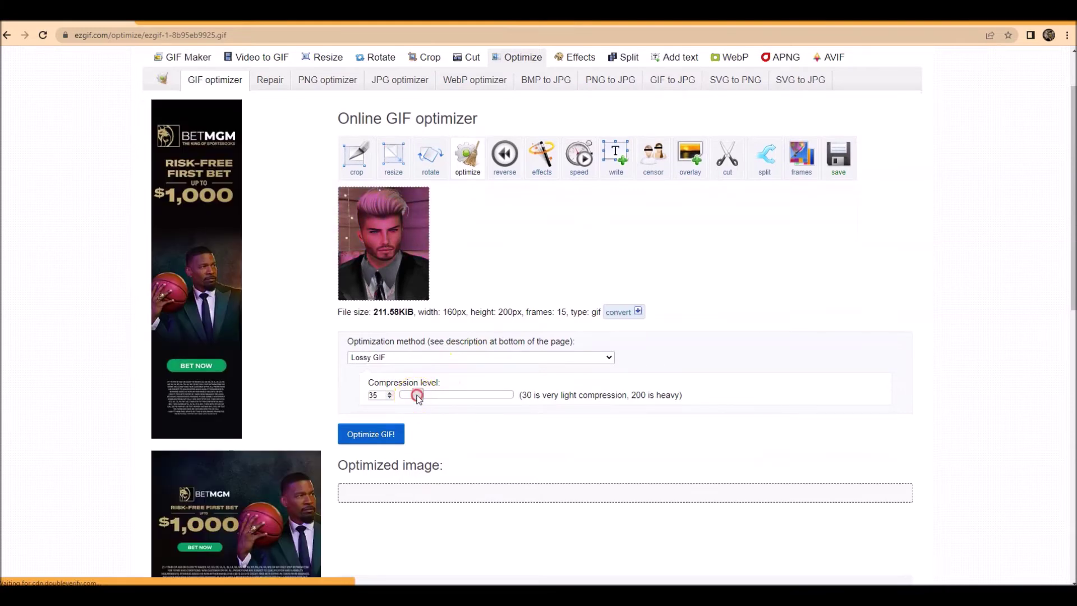
{"action": "right_click", "coordinate": [447, 395]}
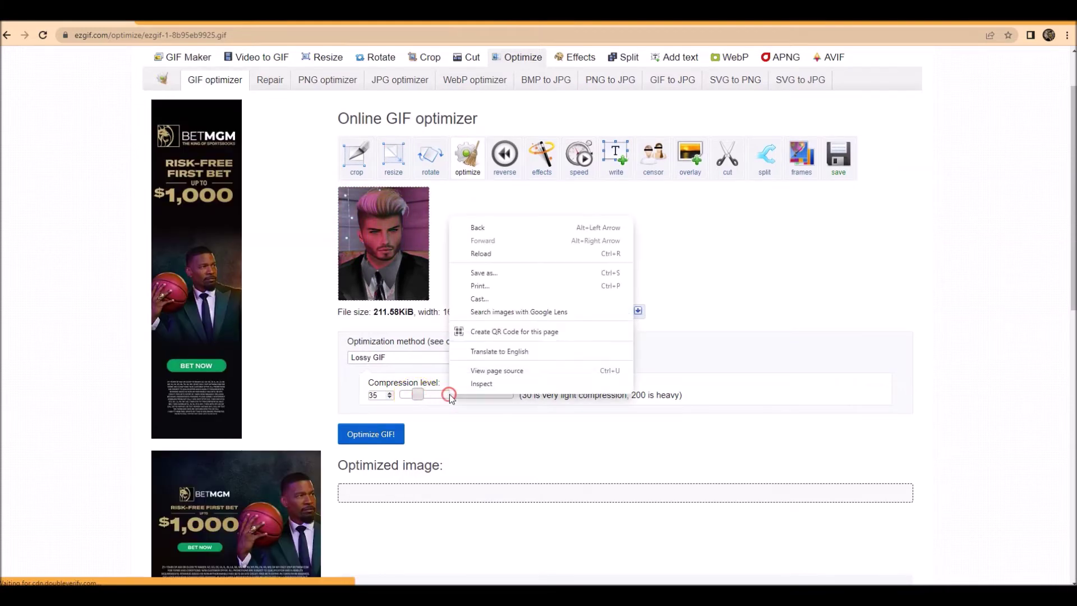
{"action": "left_click", "coordinate": [435, 396]}
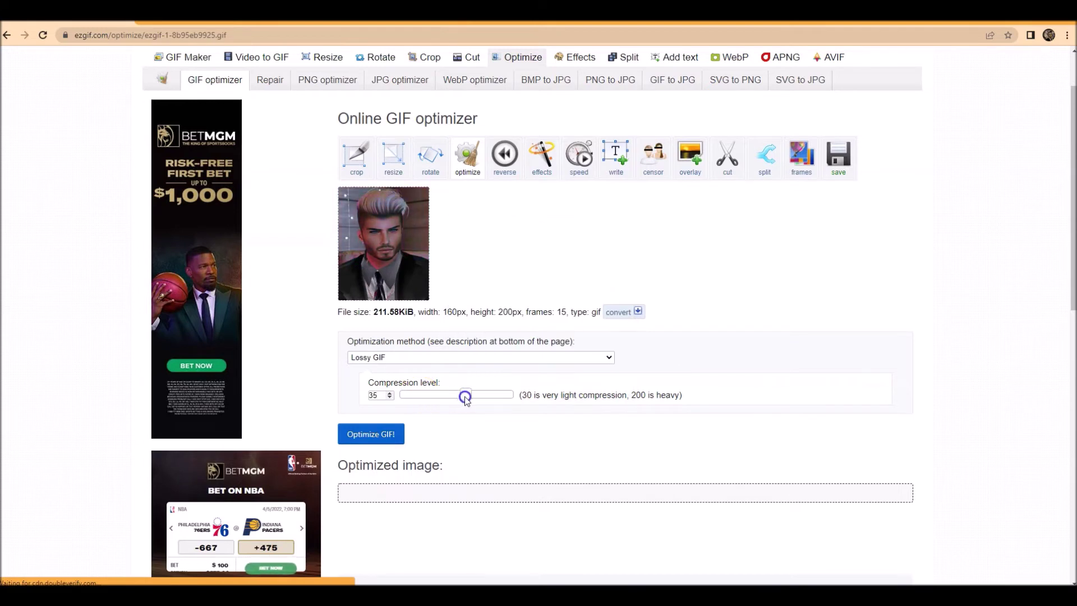
{"action": "mouse_move", "coordinate": [465, 396]}
{"action": "left_mouse_down"}
{"action": "mouse_move", "coordinate": [497, 397]}
{"action": "mouse_move", "coordinate": [402, 403]}
{"action": "left_mouse_up"}
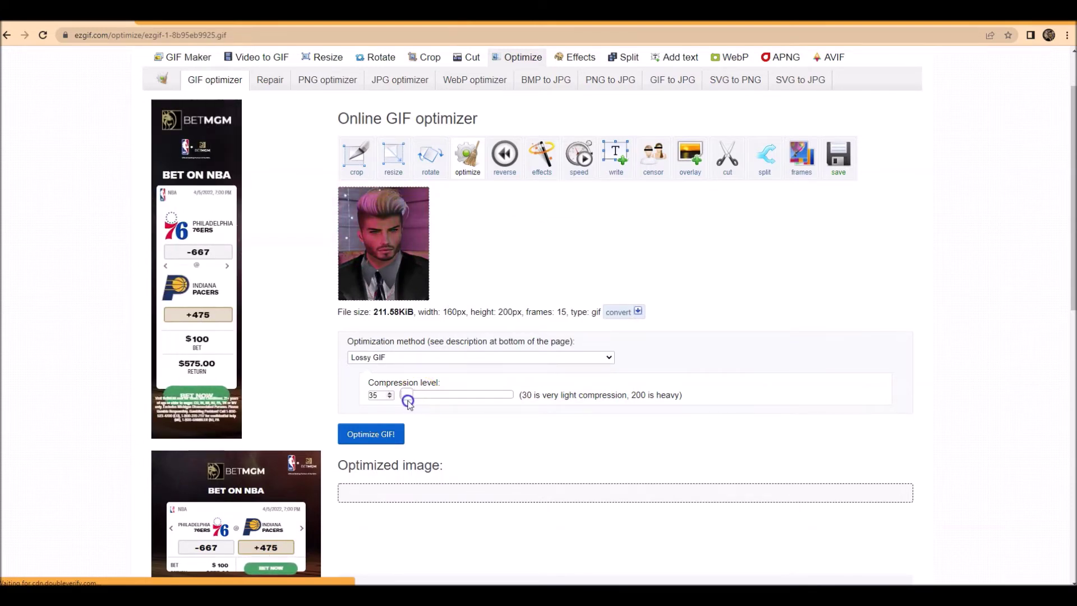
{"action": "double_click", "coordinate": [374, 395]}
{"action": "type", "text": "16"}
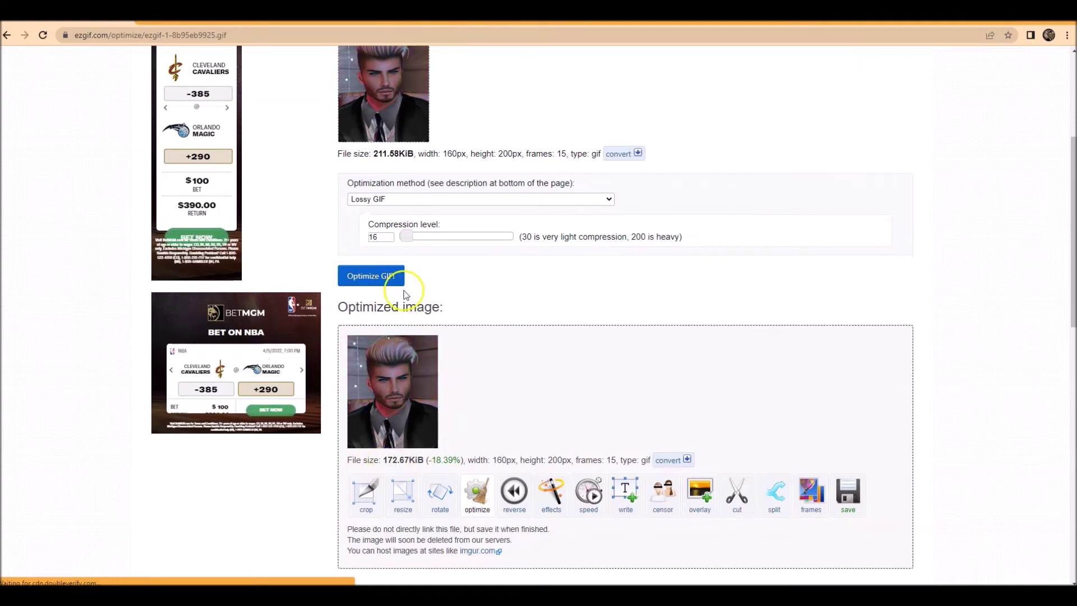
Raise the compression level to 25, then 35, re-optimizing the GIF to about 147 KiB.
{"action": "left_click", "coordinate": [410, 241]}
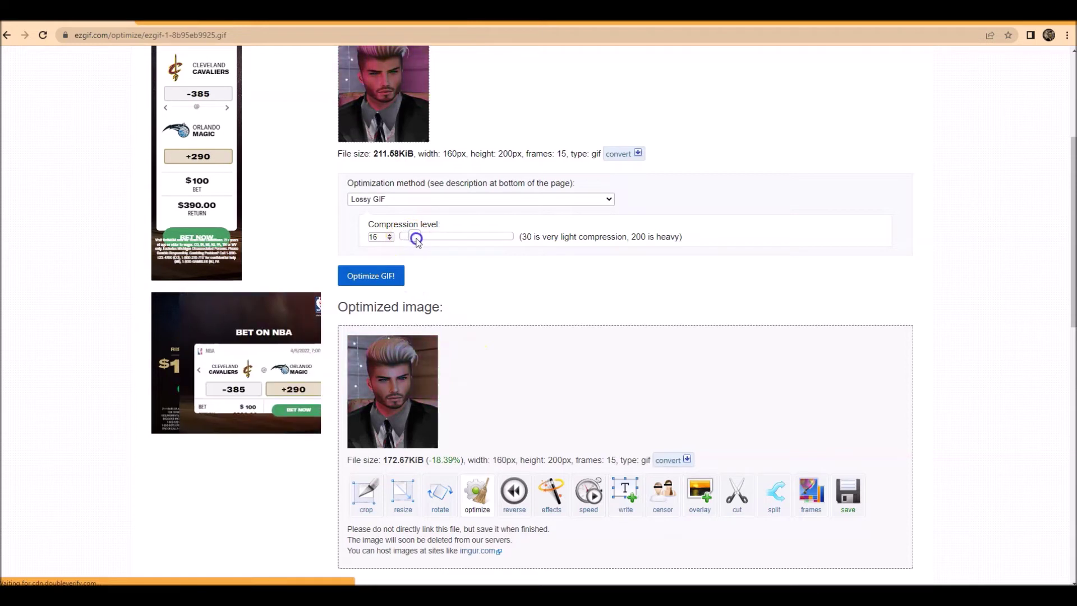
{"action": "key", "text": "Right"}
{"action": "key", "text": "Right"}
{"action": "key", "text": "Right"}
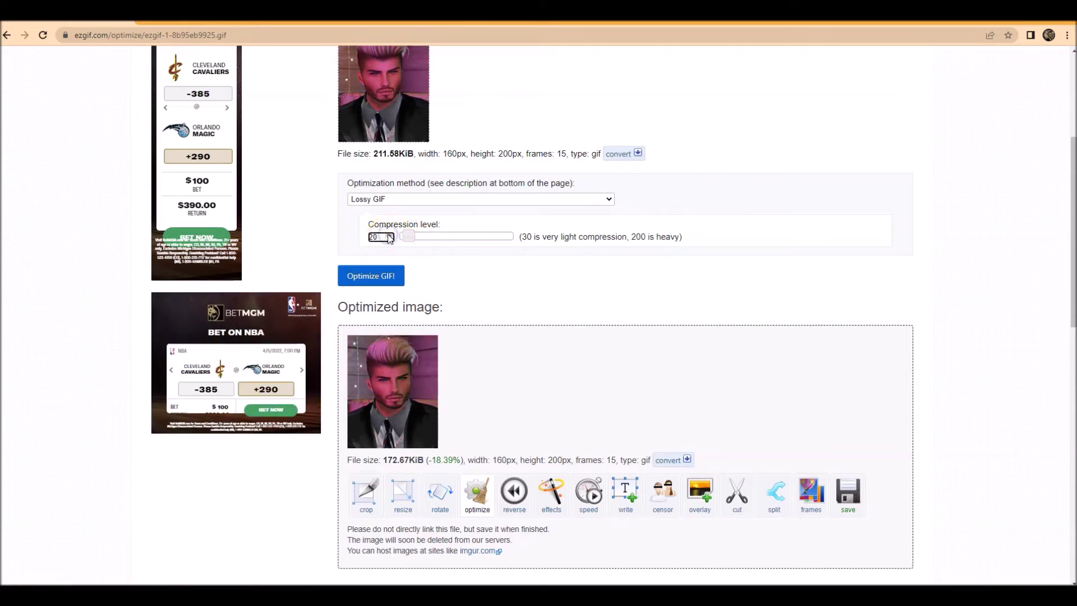
{"action": "left_click", "coordinate": [388, 235]}
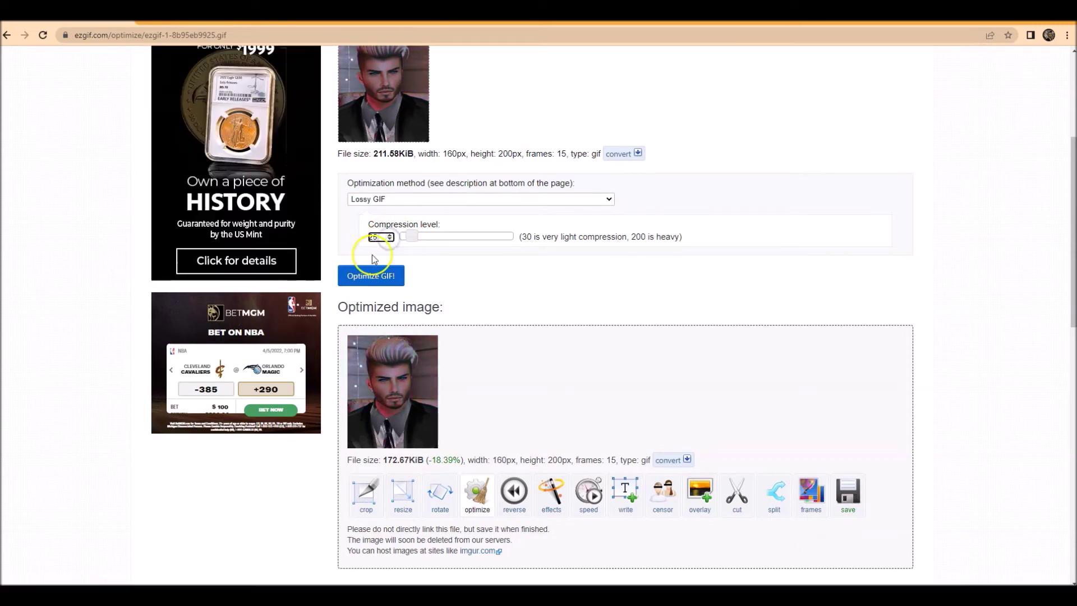
{"action": "left_click", "coordinate": [364, 275]}
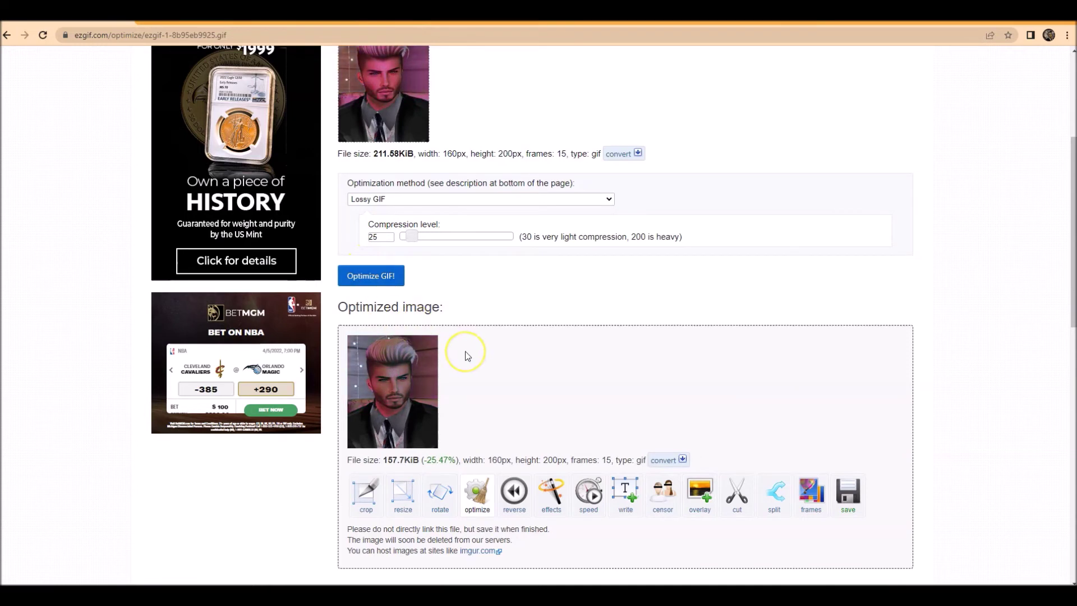
{"action": "scroll", "coordinate": [466, 355], "scroll_direction": "down", "scroll_amount": 1}
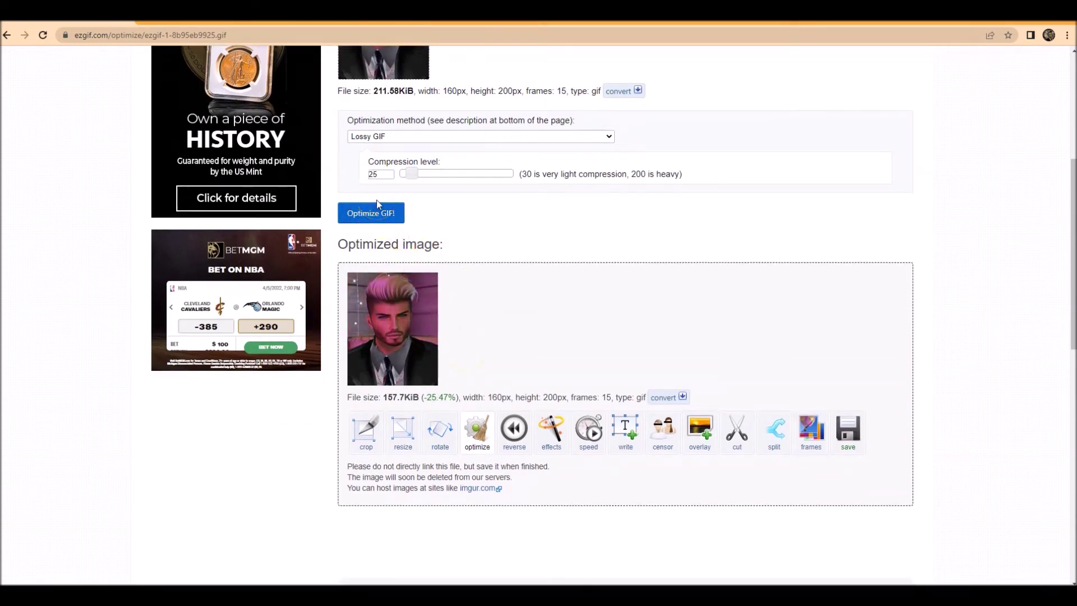
{"action": "left_click", "coordinate": [389, 180]}
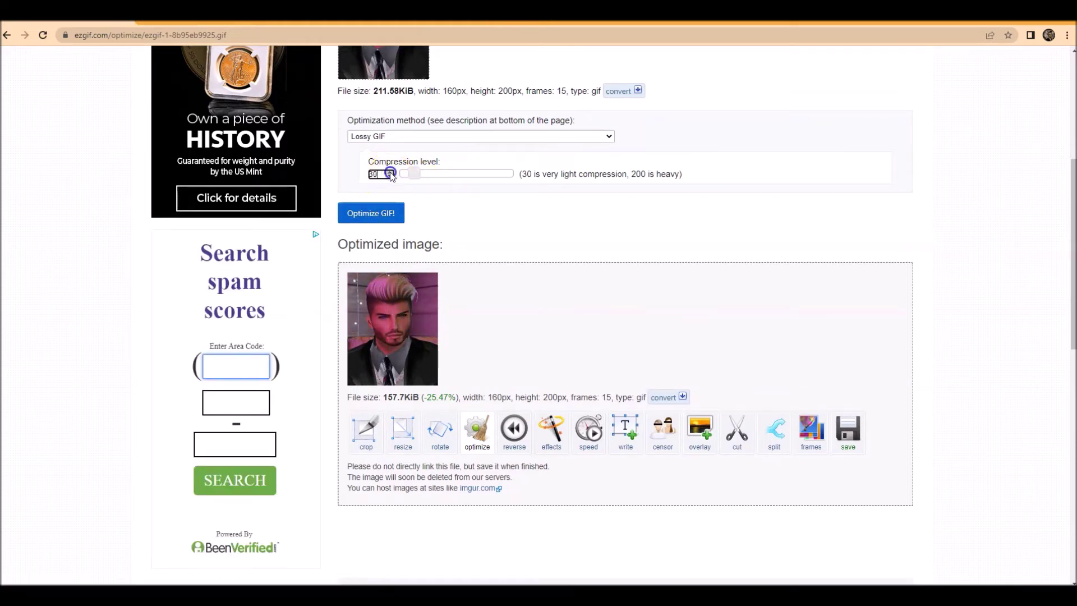
{"action": "left_click", "coordinate": [390, 174]}
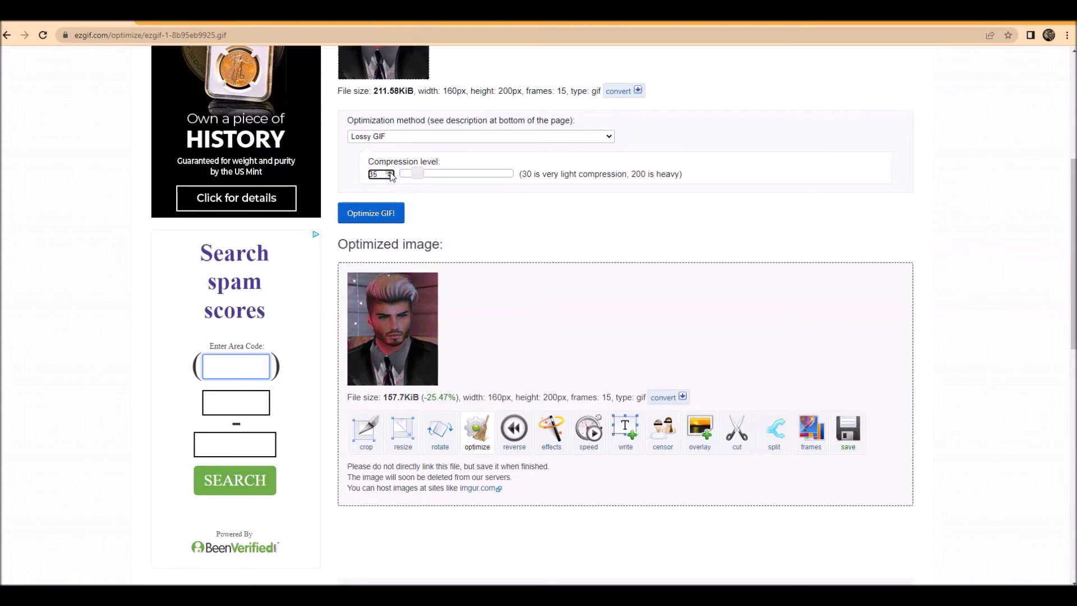
{"action": "left_click", "coordinate": [390, 176]}
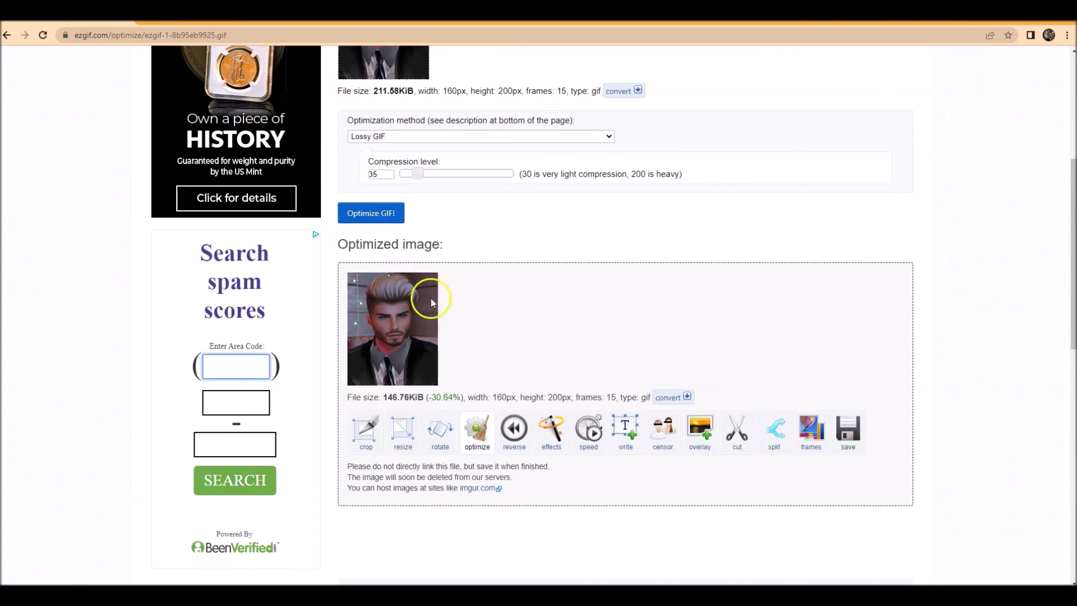
Lower the compression level to 10 and re-optimize the 160x200 avatar GIF.
{"action": "scroll", "coordinate": [492, 320], "scroll_direction": "down", "scroll_amount": 2}
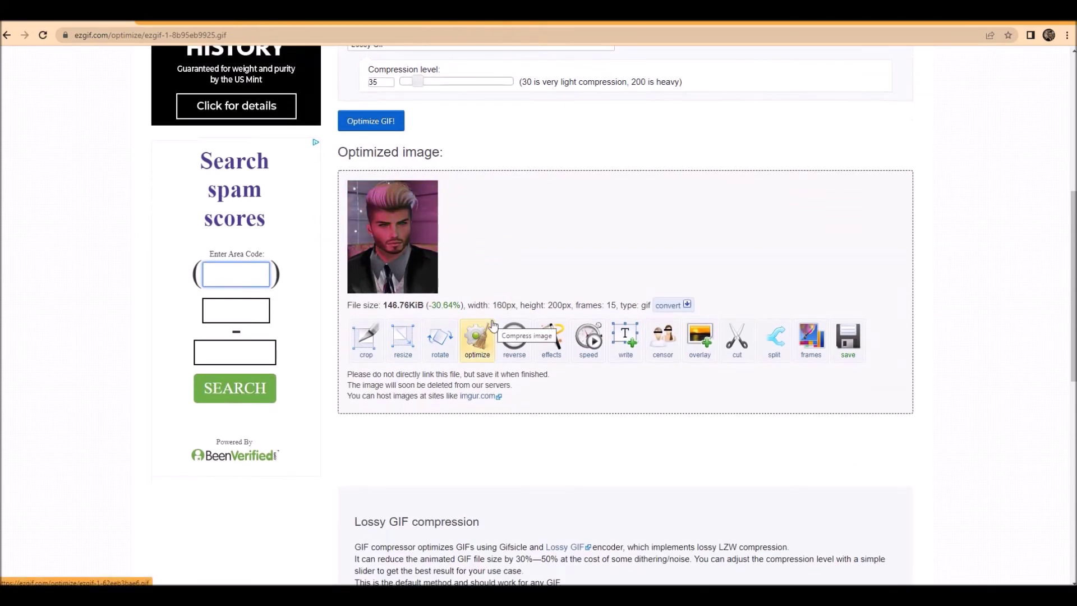
{"action": "left_click", "coordinate": [493, 362]}
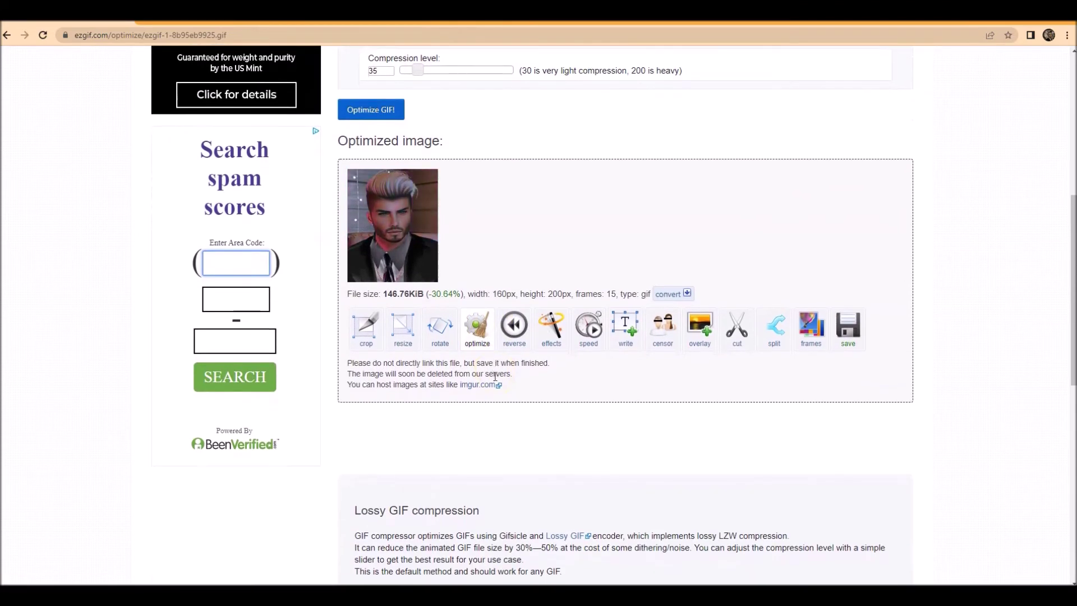
{"action": "left_click", "coordinate": [418, 72]}
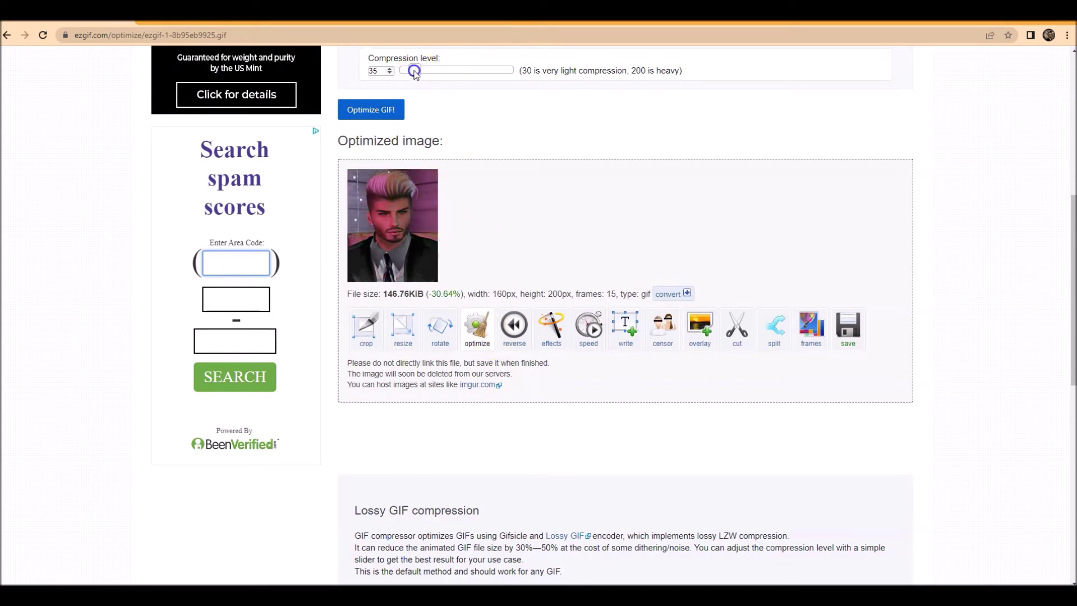
{"action": "left_click_drag", "start_coordinate": [418, 73], "coordinate": [411, 74]}
{"action": "left_click", "coordinate": [371, 112]}
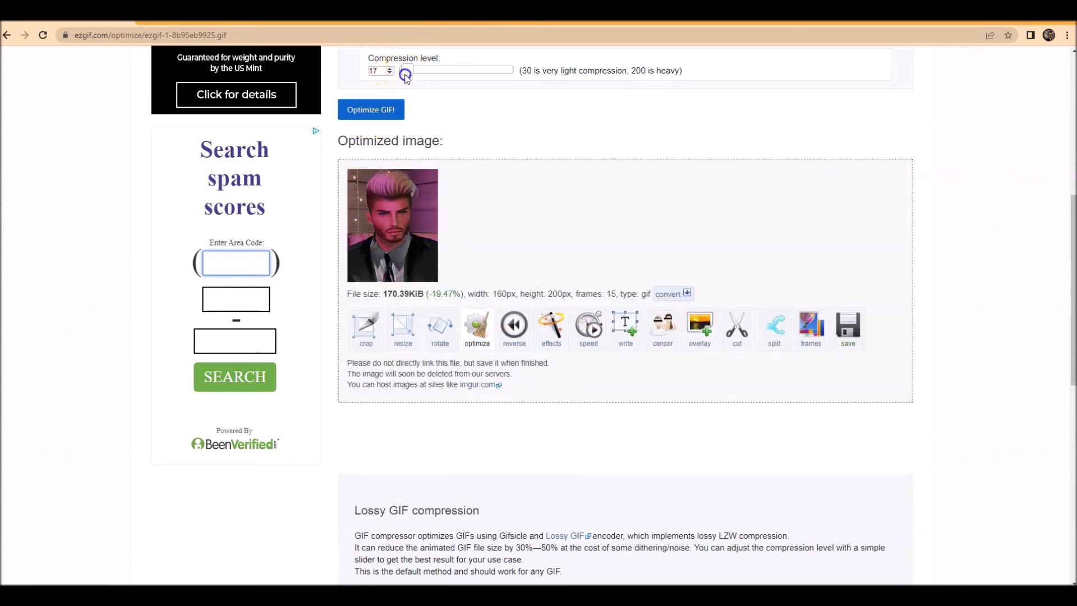
{"action": "left_click", "coordinate": [381, 109]}
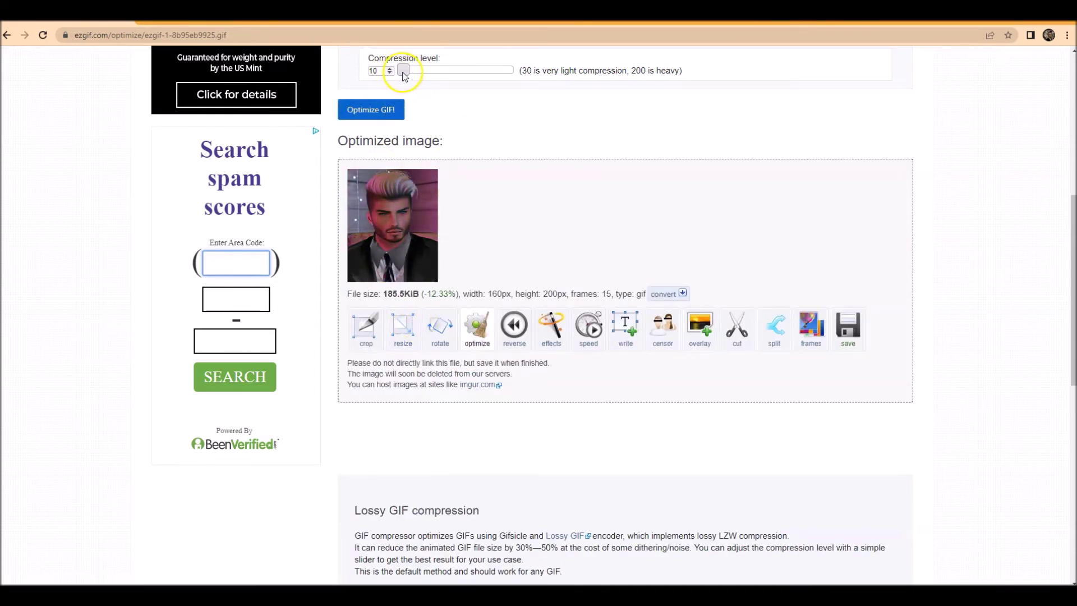
Drop compression to 5 and re-optimize, bringing the GIF to 199.45KiB.
{"action": "left_click_drag", "start_coordinate": [405, 72], "coordinate": [399, 70]}
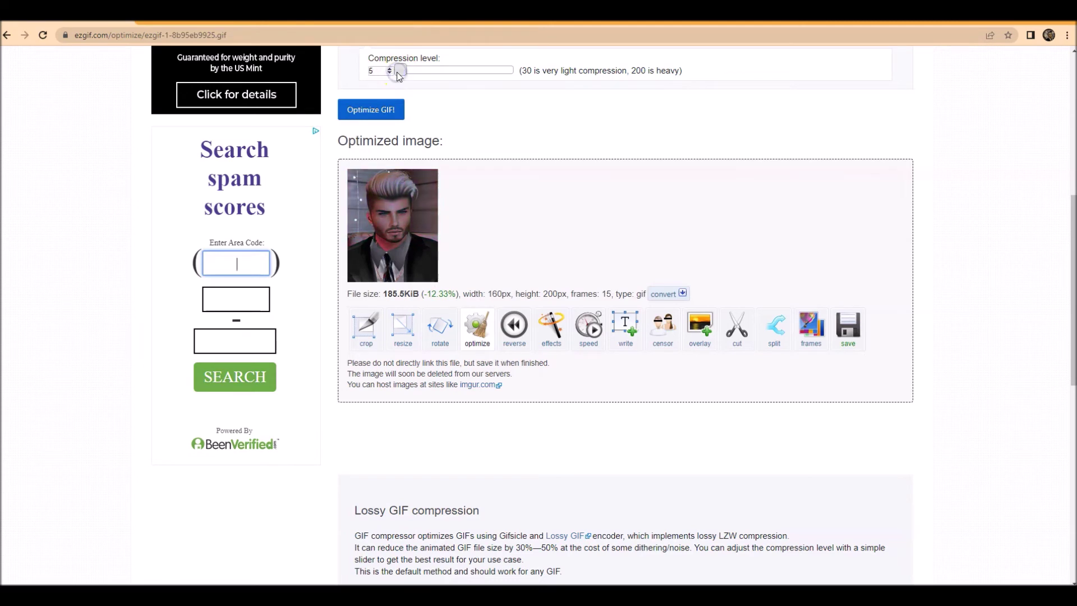
{"action": "left_click", "coordinate": [372, 108]}
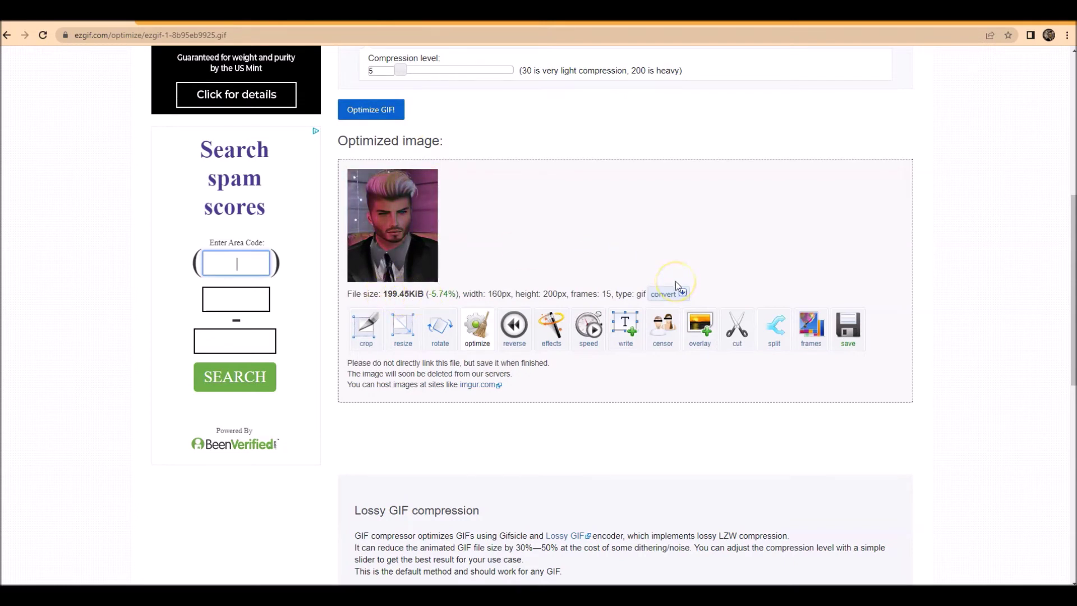
{"action": "scroll", "coordinate": [598, 451], "scroll_direction": "down", "scroll_amount": 1}
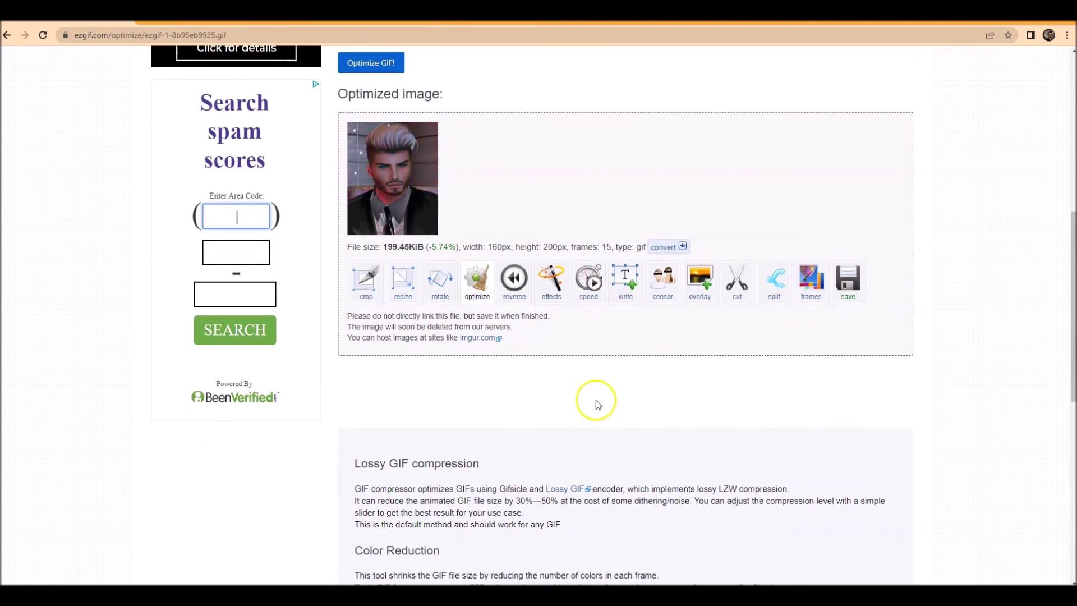
Save the optimized image to the Desktop as ezgif-1-787132ea60.gif.
{"action": "right_click", "coordinate": [396, 175]}
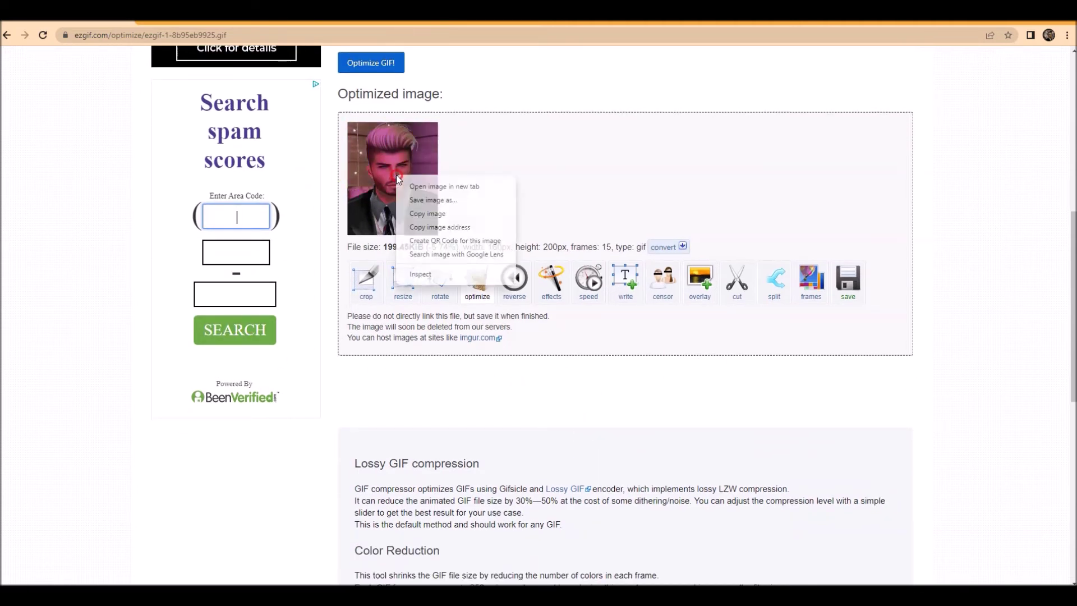
{"action": "left_click", "coordinate": [437, 202]}
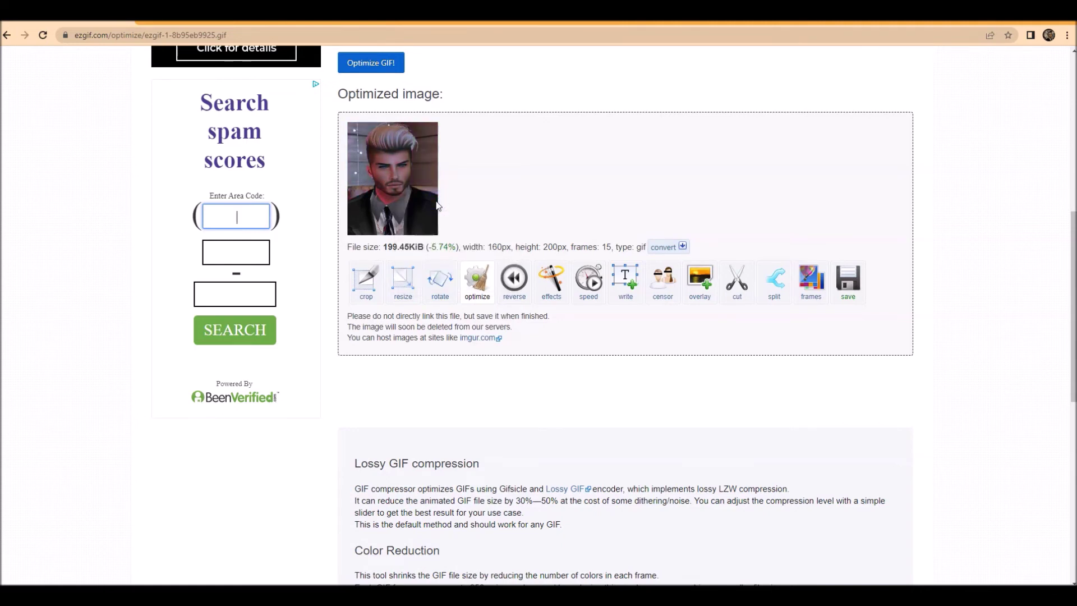
{"action": "left_click", "coordinate": [432, 293]}
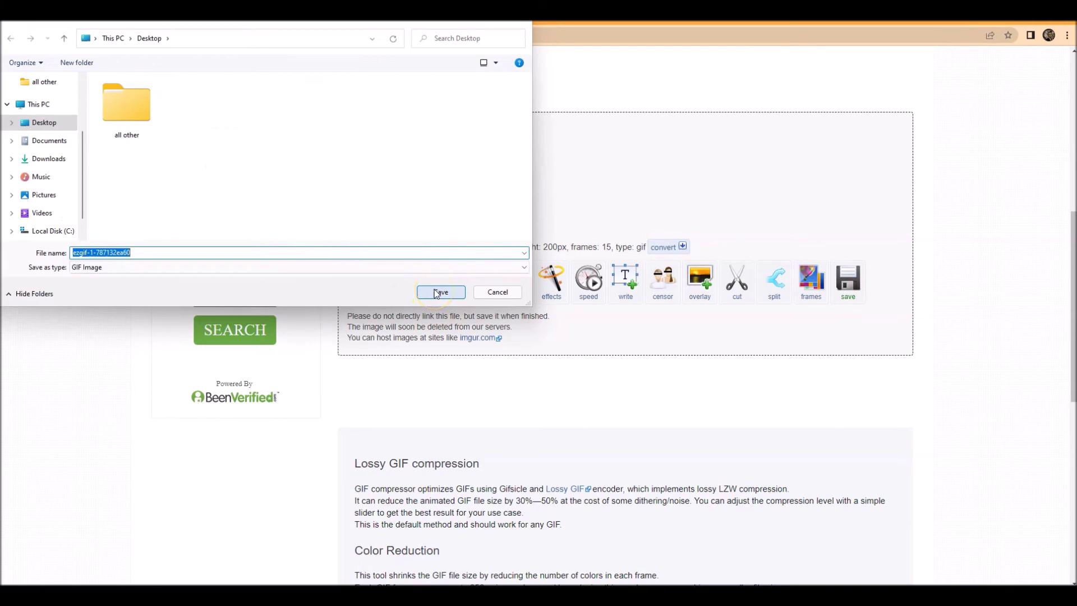
{"action": "left_click", "coordinate": [437, 293]}
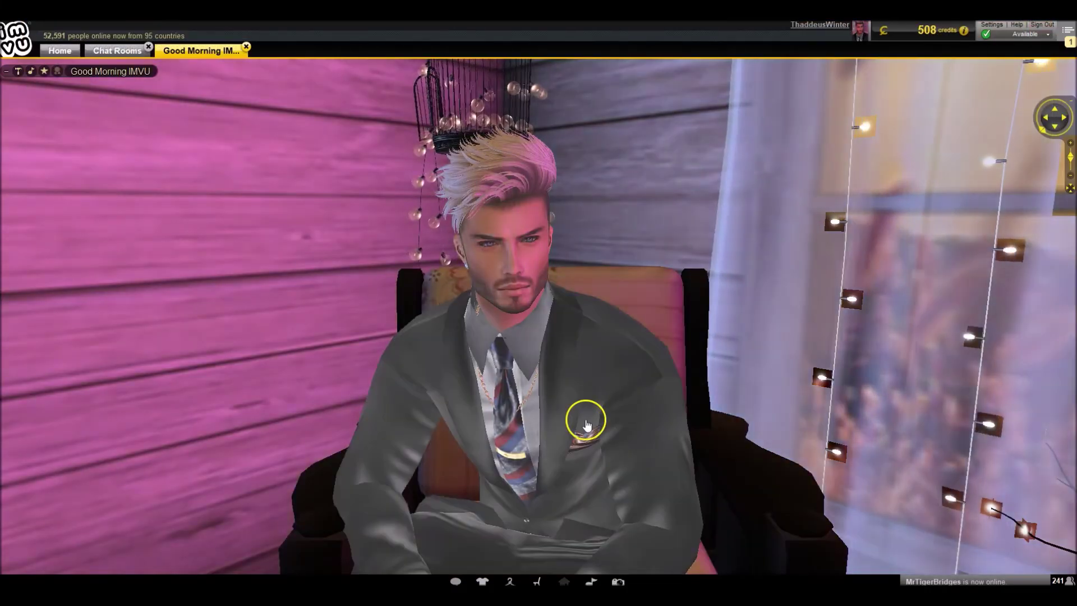
Go to the Home screen, page to My Profile, and open the avatar's profile card.
{"action": "left_click", "coordinate": [60, 51]}
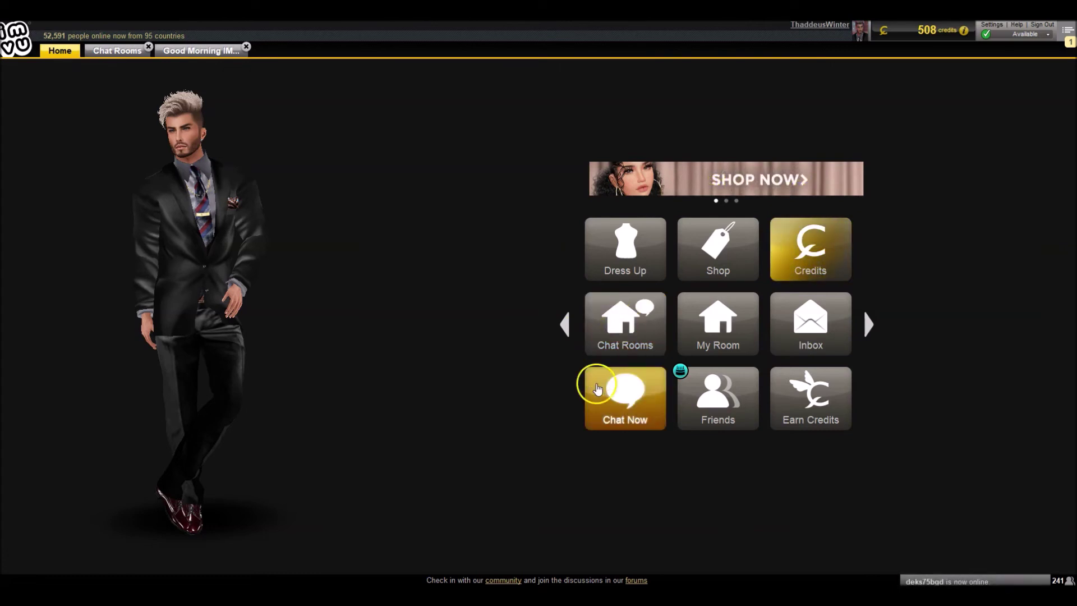
{"action": "left_click", "coordinate": [868, 319]}
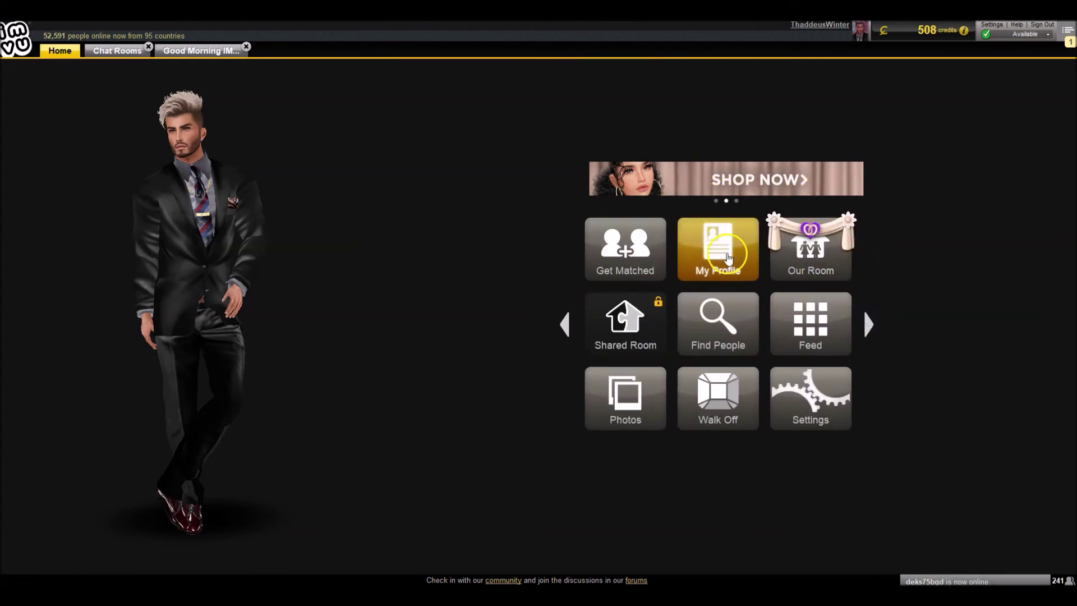
{"action": "left_click", "coordinate": [726, 255]}
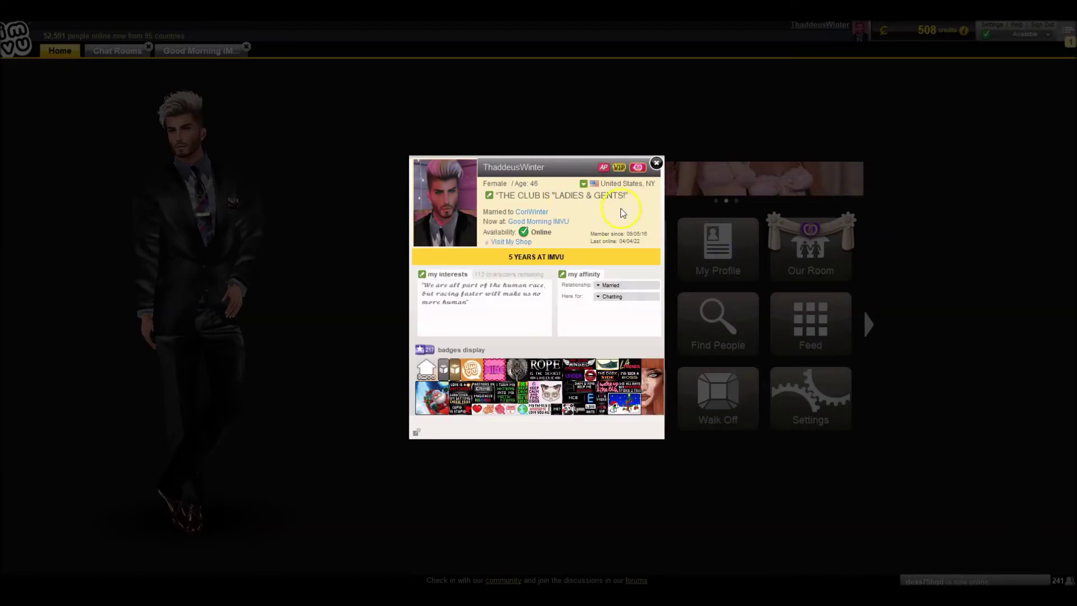
{"action": "left_click", "coordinate": [655, 163]}
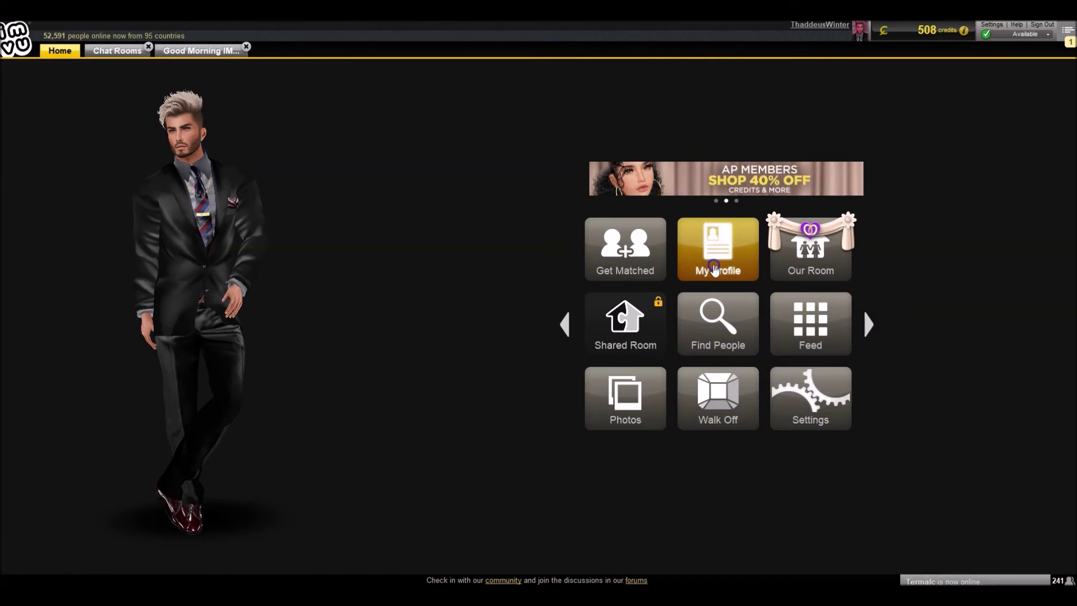
{"action": "left_click", "coordinate": [714, 269]}
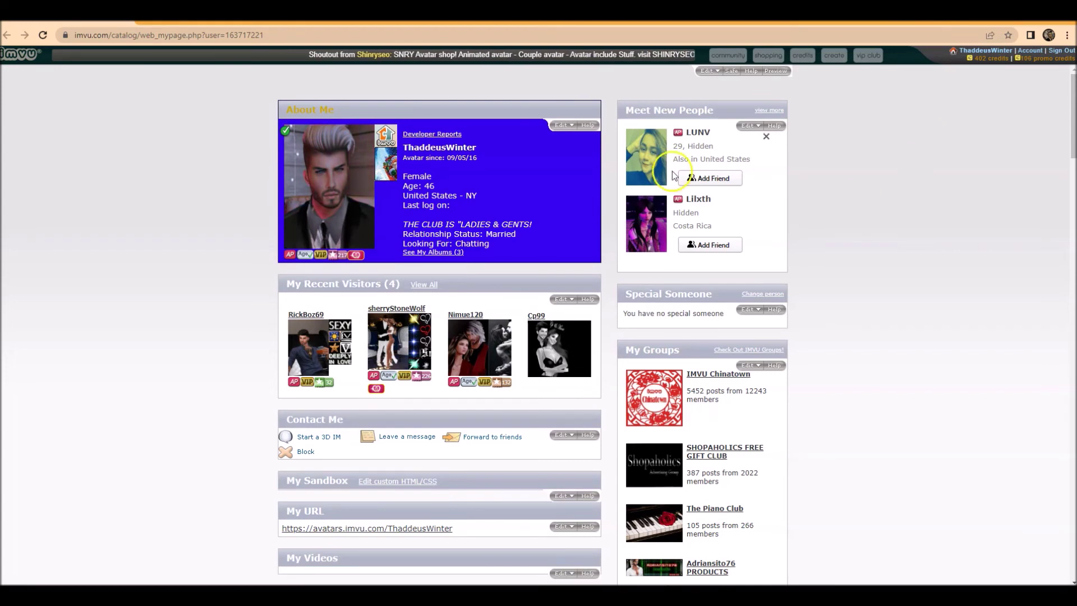
Choose Edit profile from the About Me panel's Edit menu.
{"action": "left_click", "coordinate": [689, 131]}
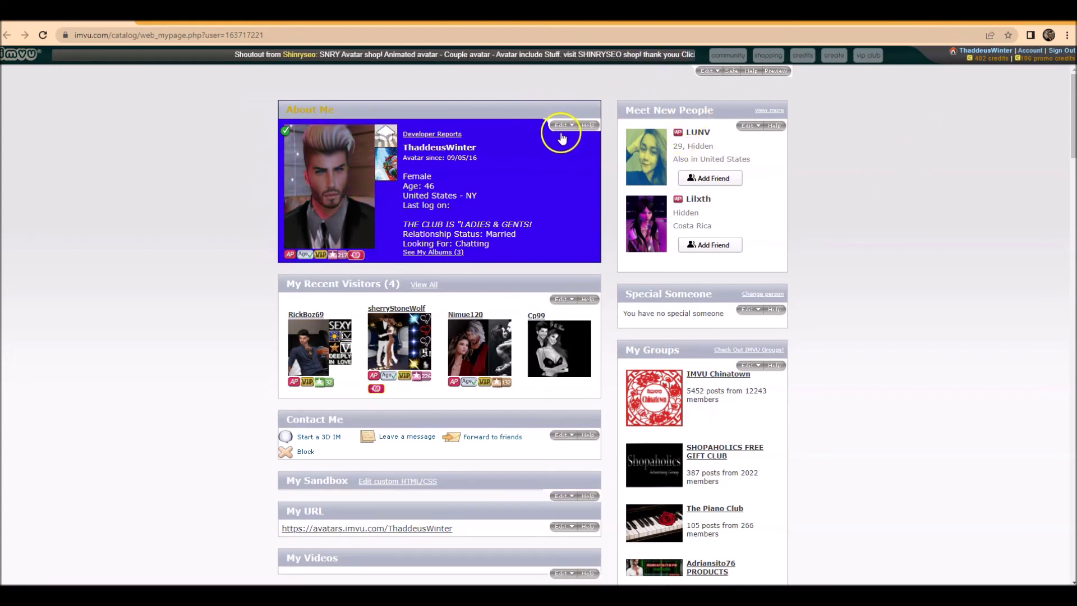
{"action": "left_click", "coordinate": [561, 134]}
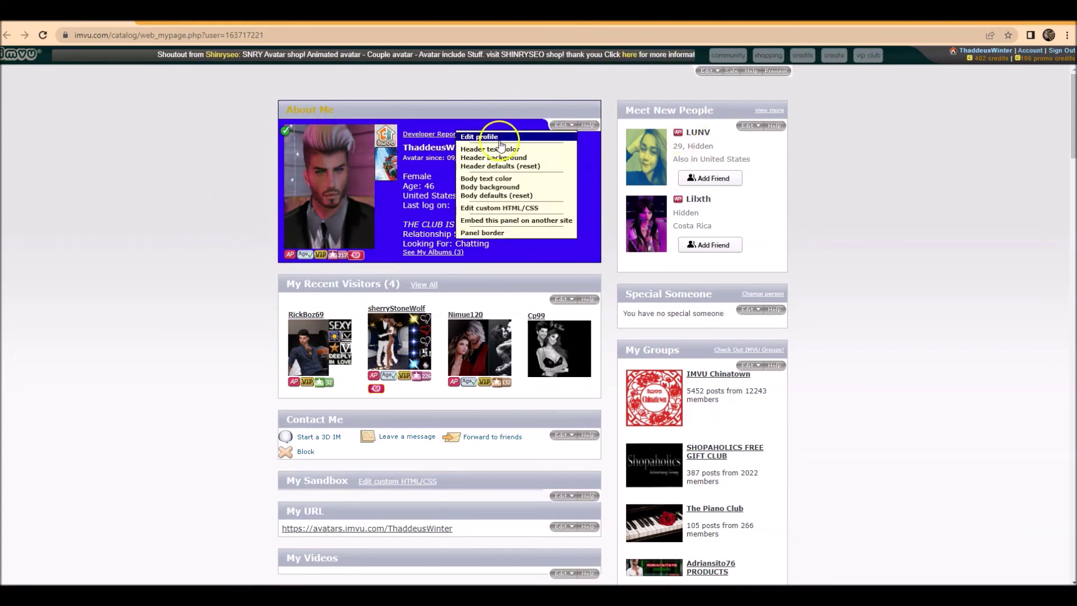
{"action": "left_click", "coordinate": [482, 143]}
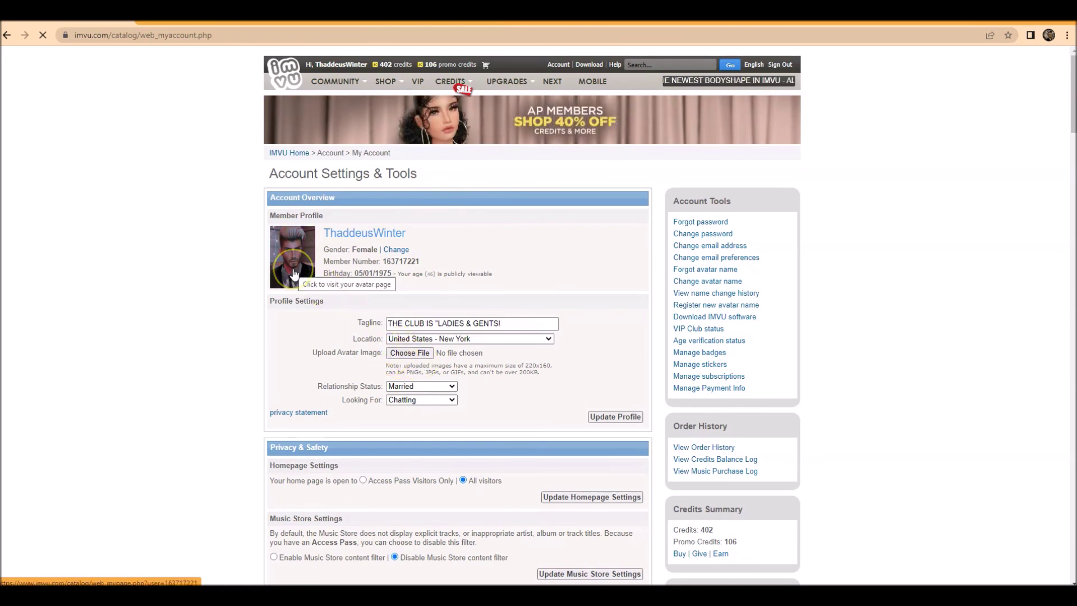
Upload ezgif-1-787132ea60.gif from the Desktop as the avatar image and save with Update Profile.
{"action": "left_click", "coordinate": [381, 317]}
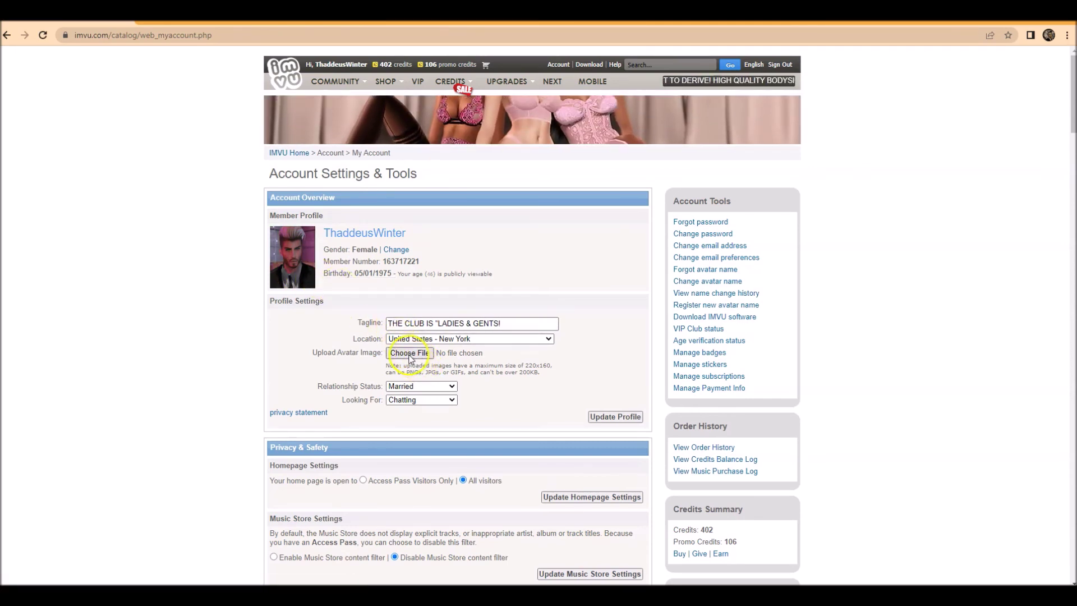
{"action": "left_click", "coordinate": [409, 354]}
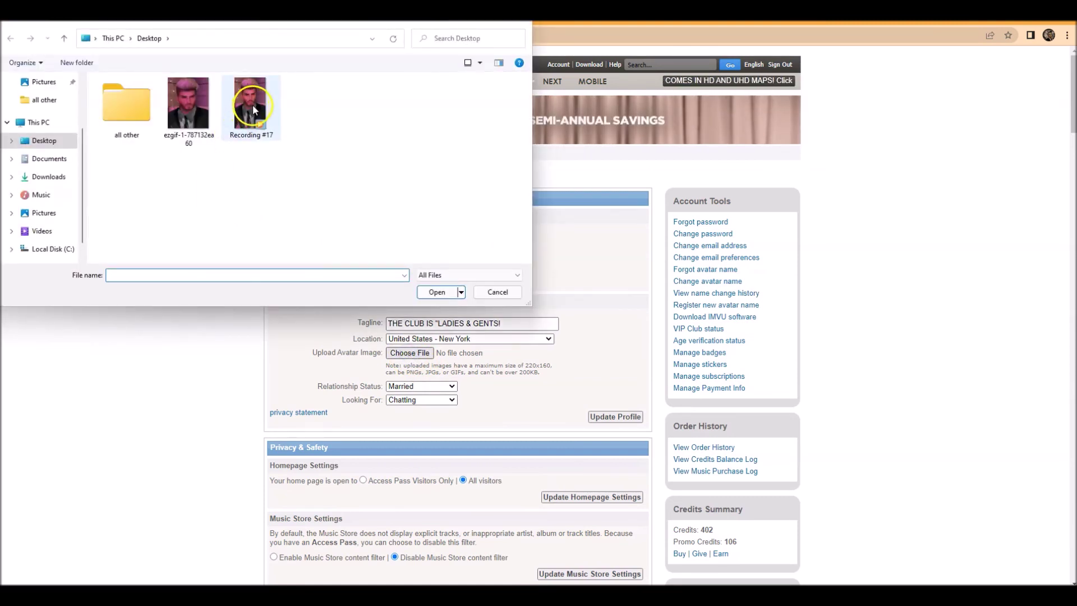
{"action": "double_click", "coordinate": [188, 107]}
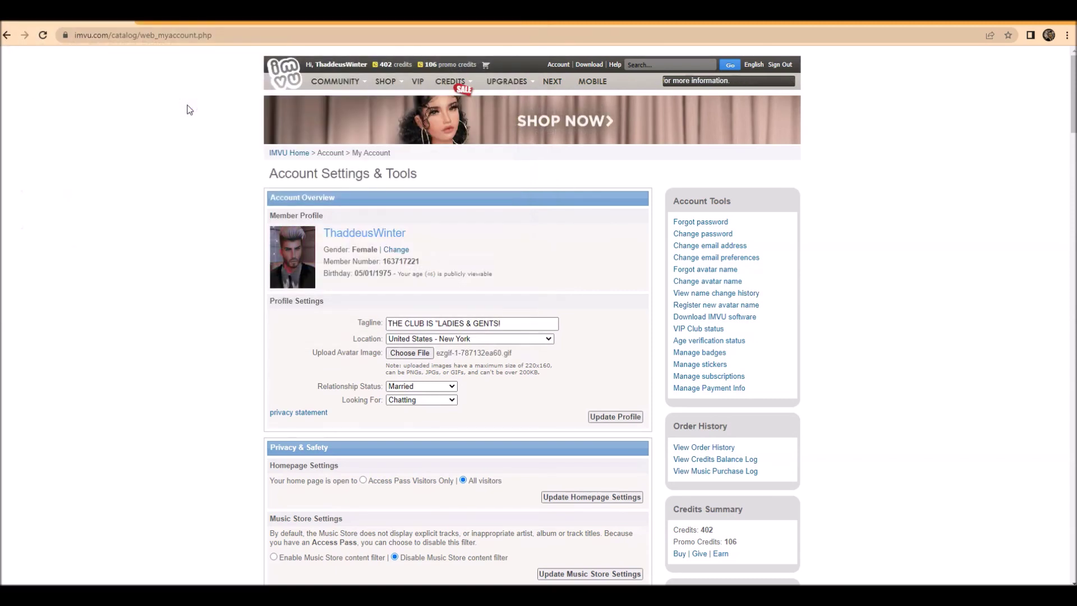
{"action": "left_click", "coordinate": [607, 422]}
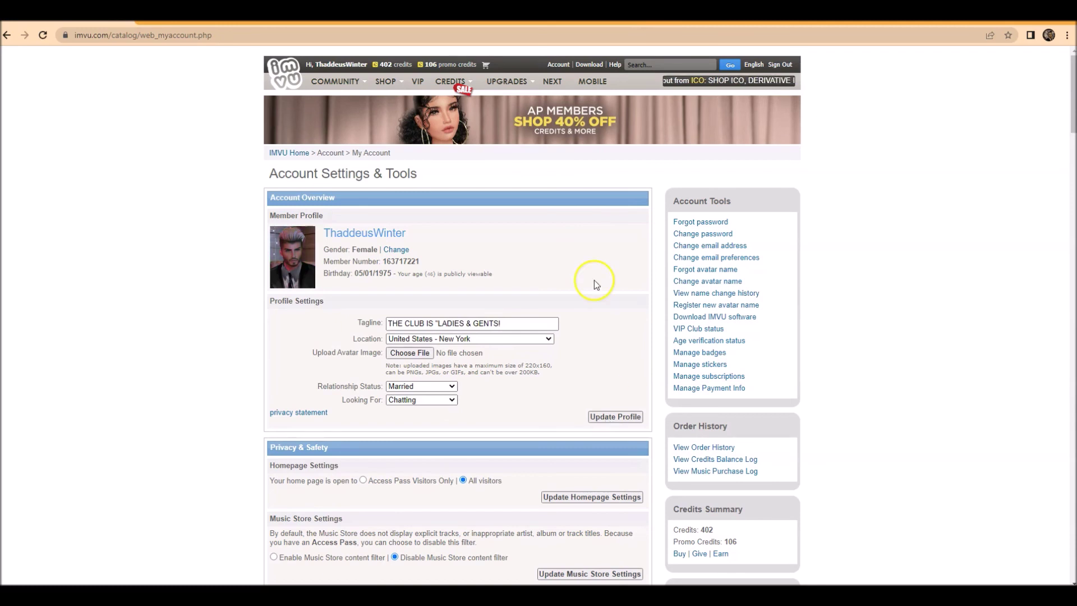
{"action": "scroll", "coordinate": [289, 352], "scroll_direction": "down", "scroll_amount": 2}
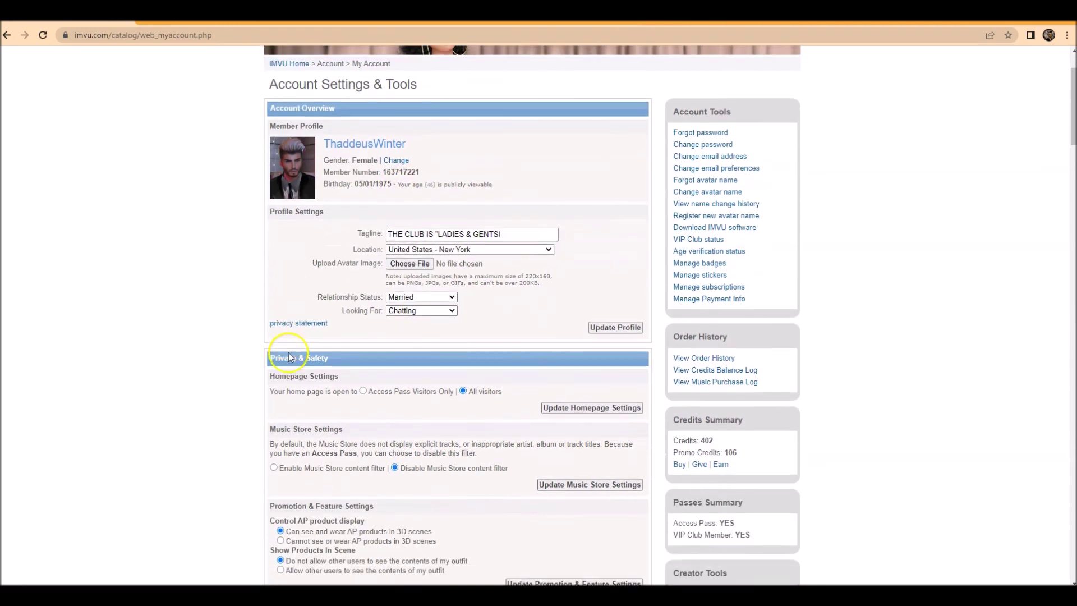
{"action": "scroll", "coordinate": [289, 356], "scroll_direction": "down", "scroll_amount": 2}
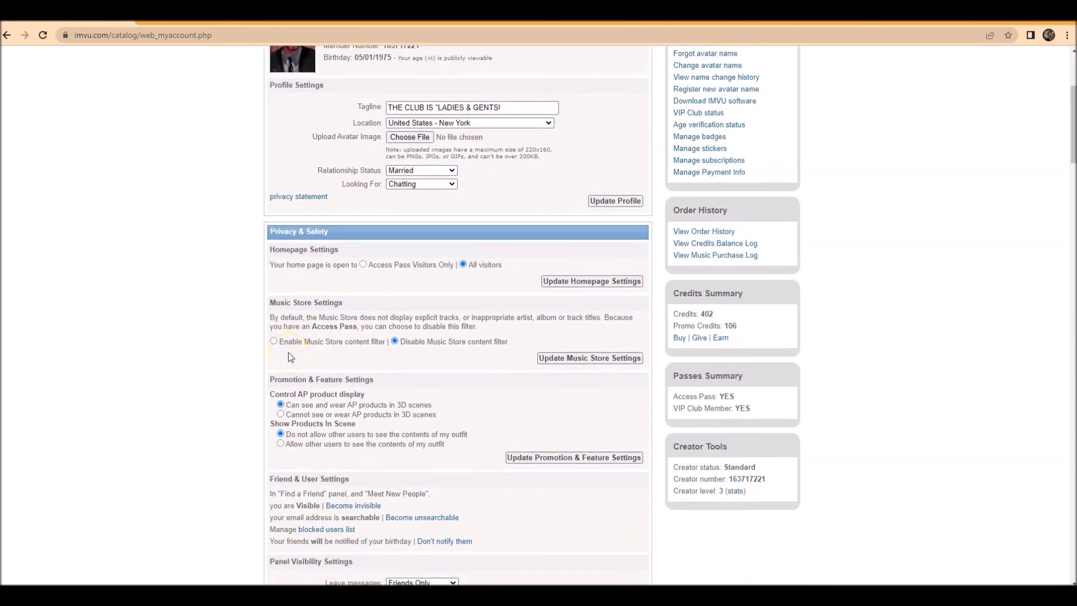
{"action": "scroll", "coordinate": [289, 356], "scroll_direction": "up", "scroll_amount": 2}
{"action": "scroll", "coordinate": [288, 355], "scroll_direction": "up", "scroll_amount": 1}
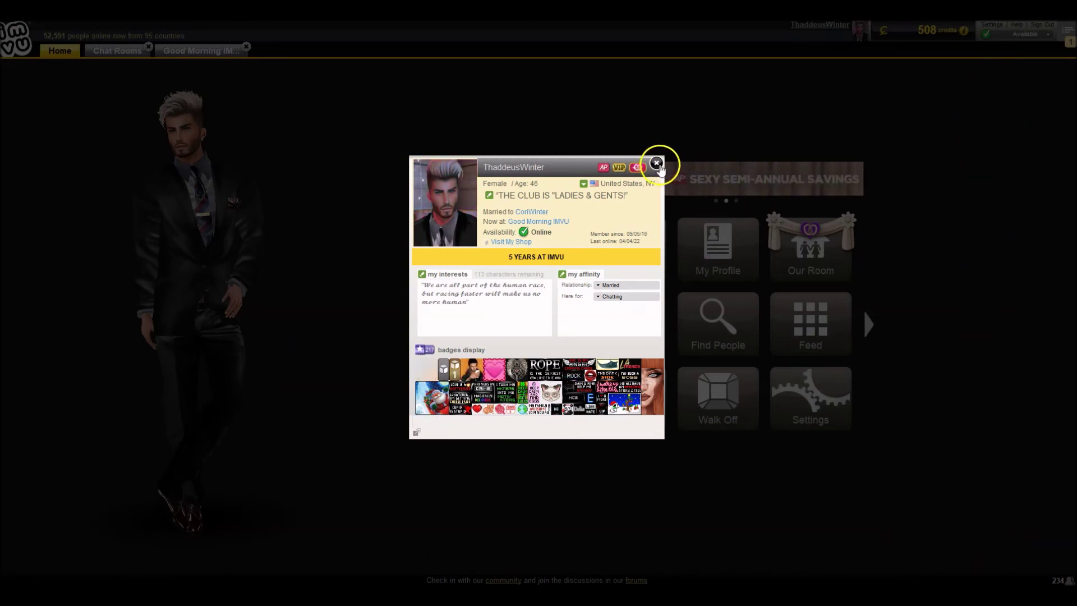
{"action": "left_click", "coordinate": [654, 165]}
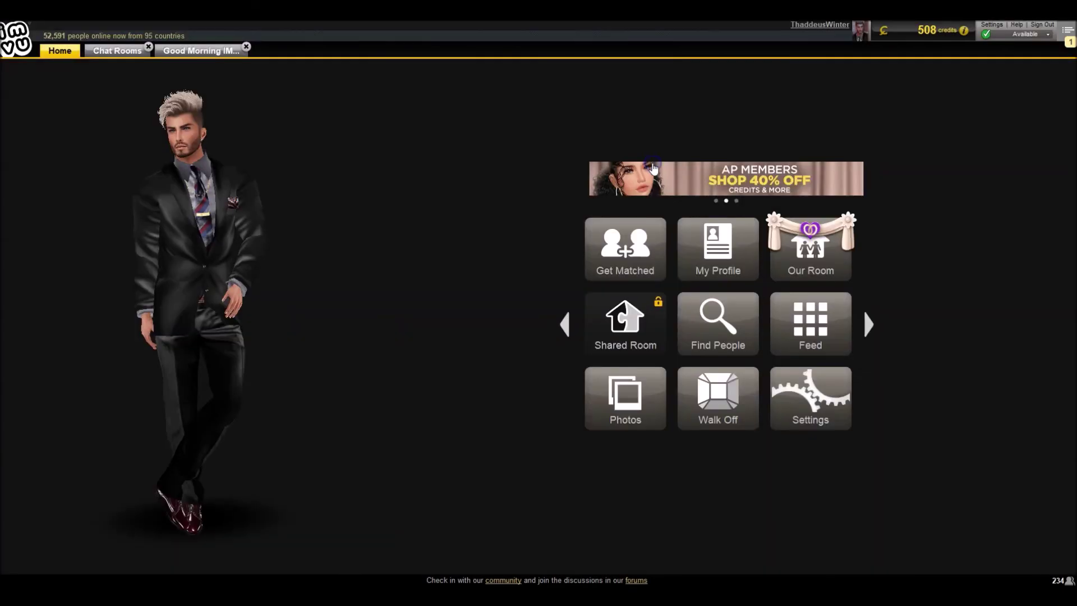
{"action": "left_click", "coordinate": [994, 244]}
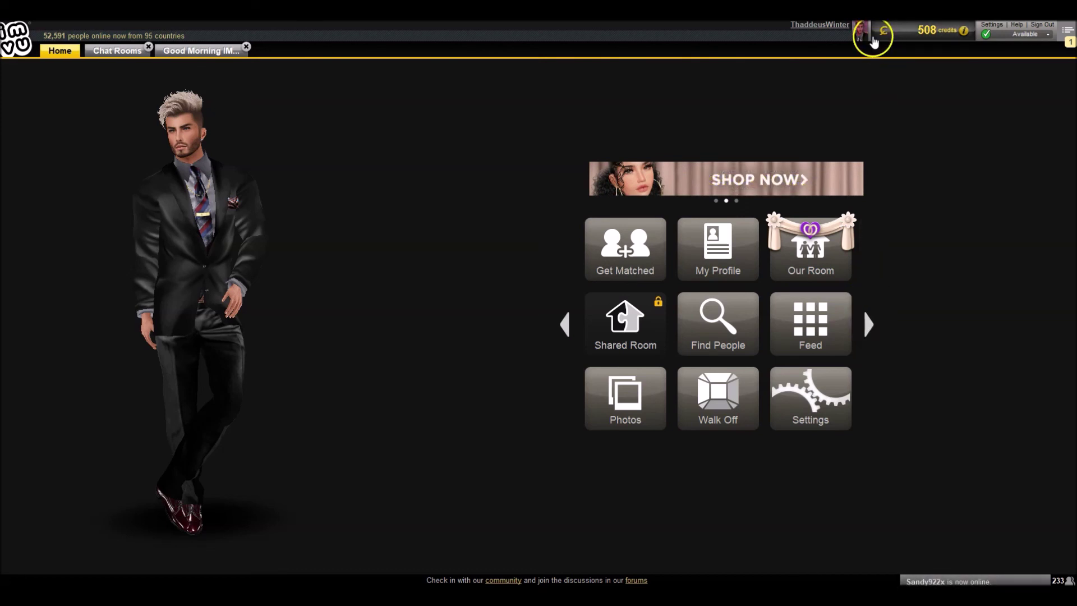
{"action": "left_click", "coordinate": [862, 32]}
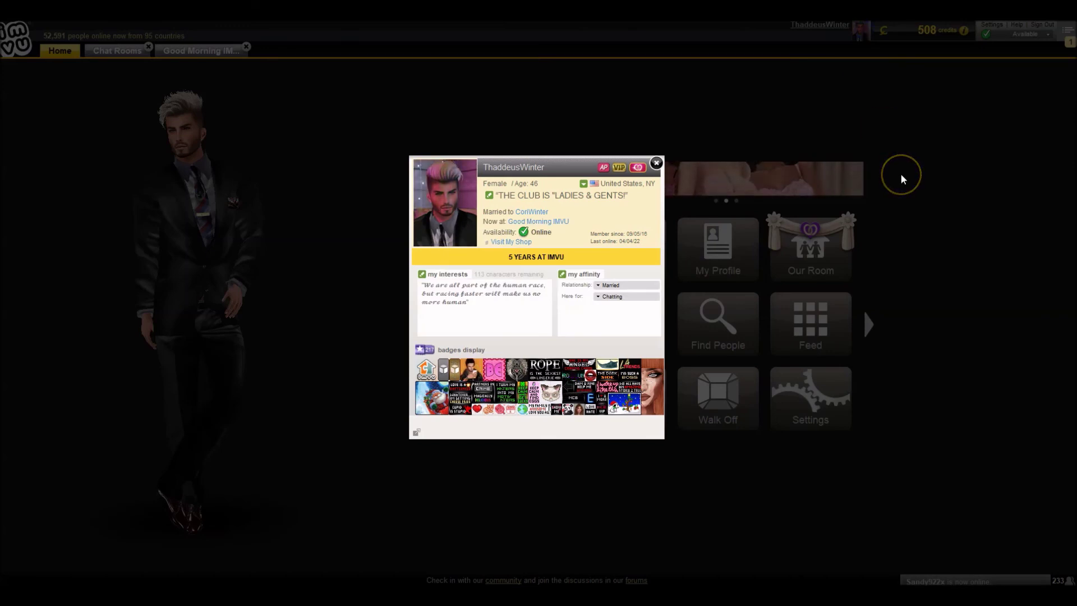